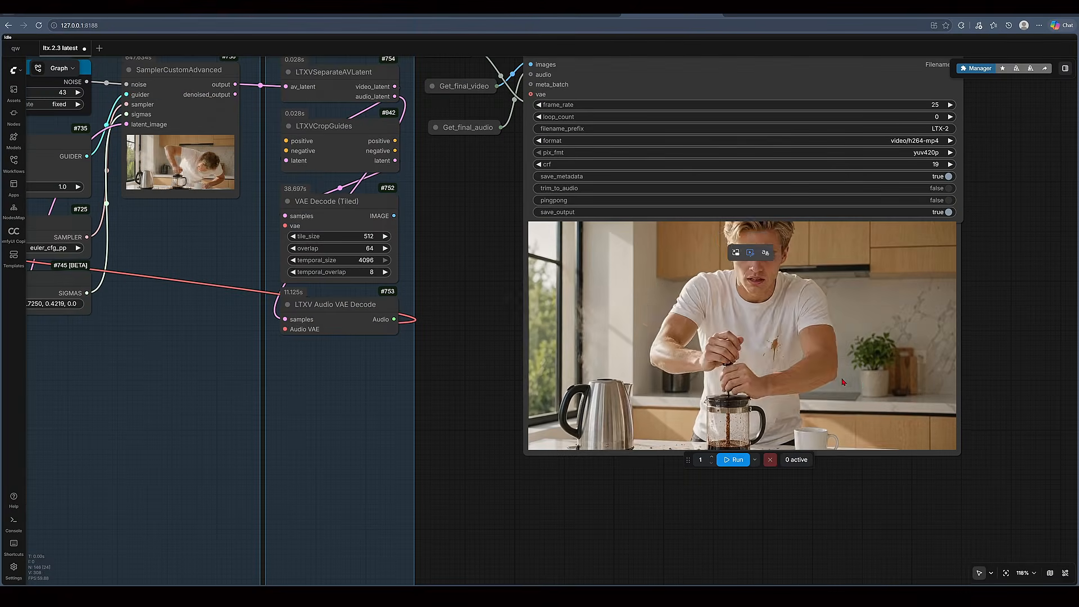
# - Draw red annotation arrows from the first three timeline segments to their matching Segment images in the Storyboard group
pyautogui.scroll(1, 863, 387)
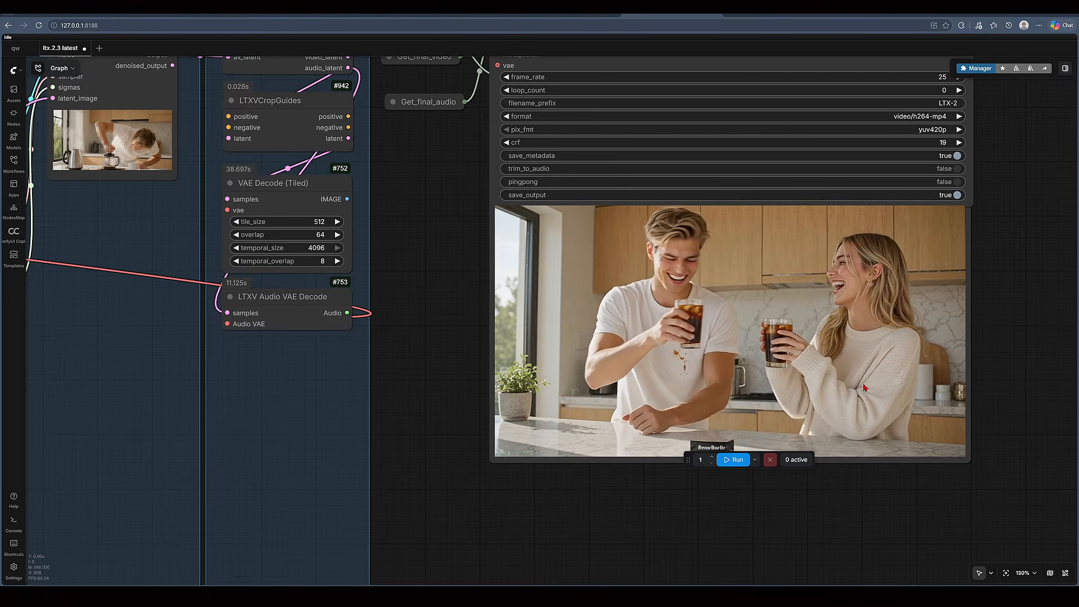
pyautogui.moveTo(176, 312)
pyautogui.mouseDown()
pyautogui.moveTo(295, 253)
pyautogui.moveTo(433, 248)
pyautogui.moveTo(516, 282)
pyautogui.moveTo(514, 260)
pyautogui.mouseUp()
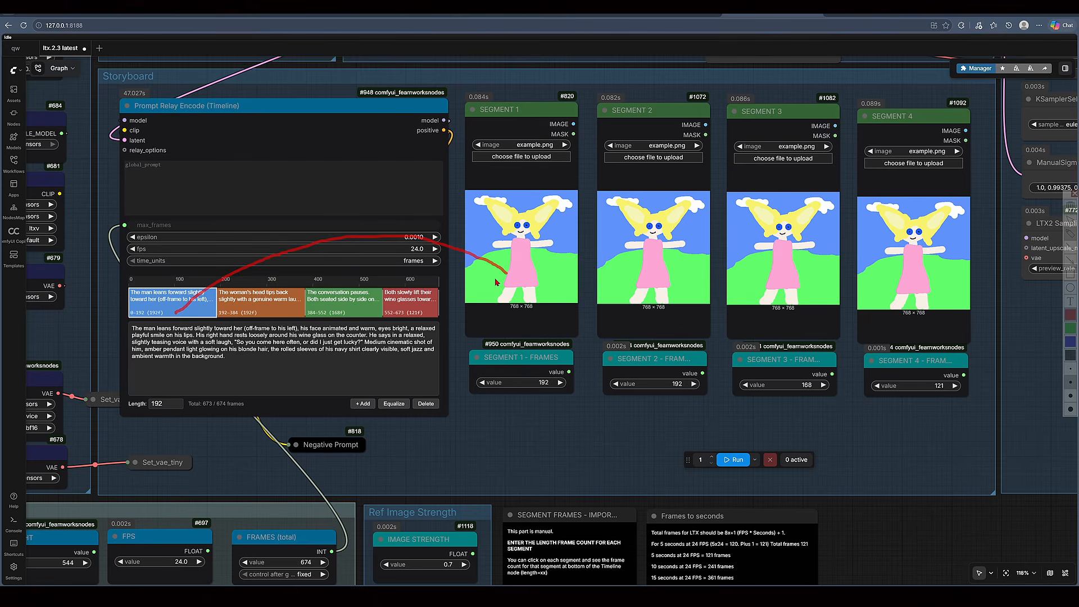
pyautogui.moveTo(265, 312)
pyautogui.mouseDown()
pyautogui.moveTo(422, 250)
pyautogui.moveTo(614, 245)
pyautogui.moveTo(647, 258)
pyautogui.mouseUp()
pyautogui.moveTo(352, 309)
pyautogui.mouseDown()
pyautogui.moveTo(494, 251)
pyautogui.moveTo(672, 228)
pyautogui.moveTo(758, 263)
pyautogui.mouseUp()
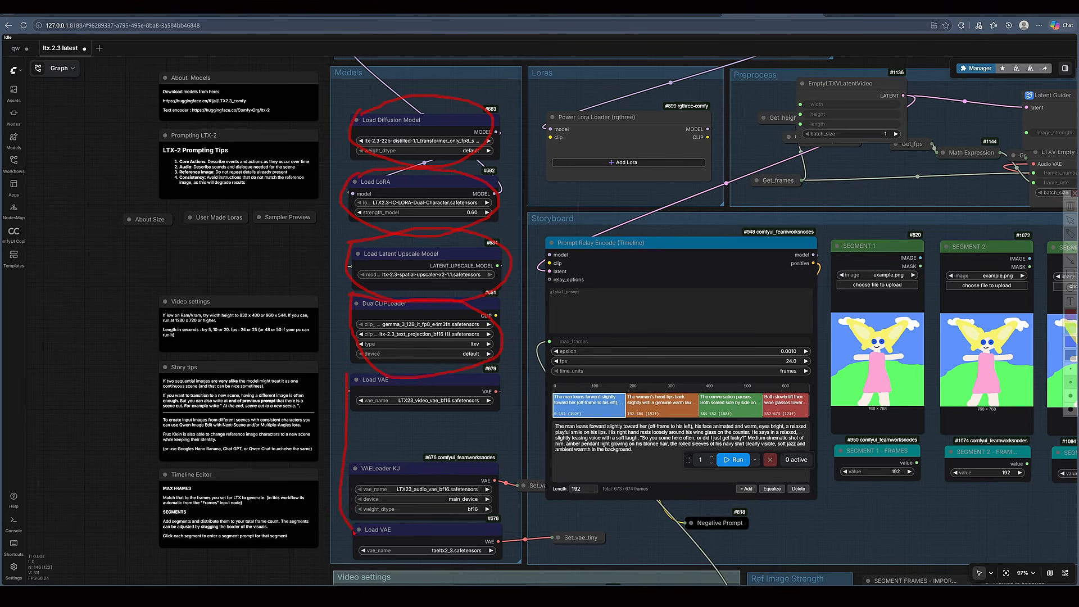
# - Annotate the last Load VAE node in the Models group, and update ComfyUI through ComfyUI Manager
pyautogui.moveTo(354, 532)
pyautogui.mouseDown()
pyautogui.moveTo(454, 580)
pyautogui.moveTo(492, 570)
pyautogui.mouseUp()
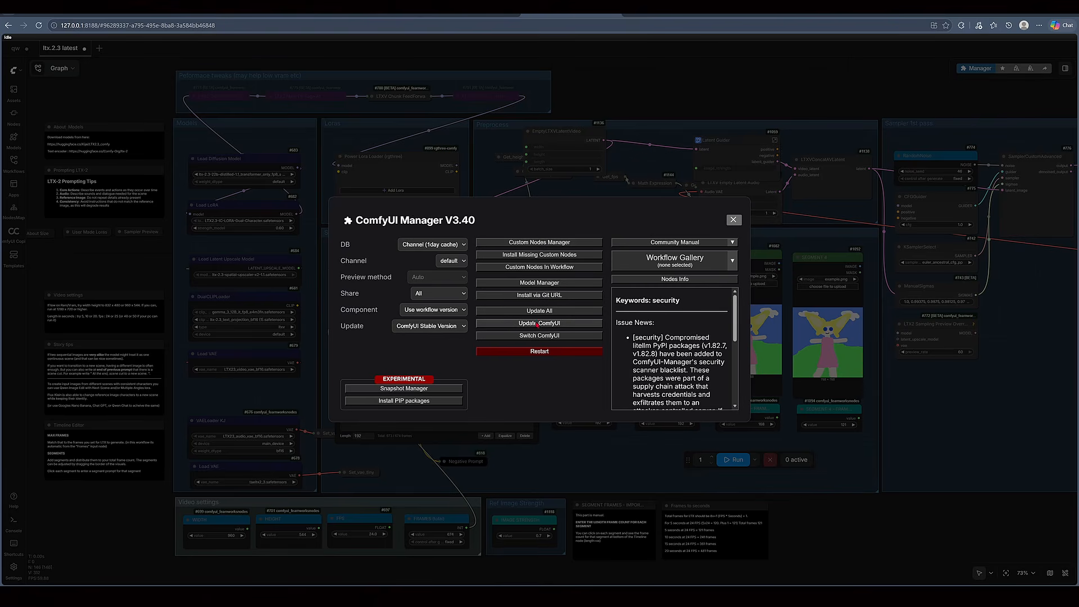
pyautogui.click(571, 324)
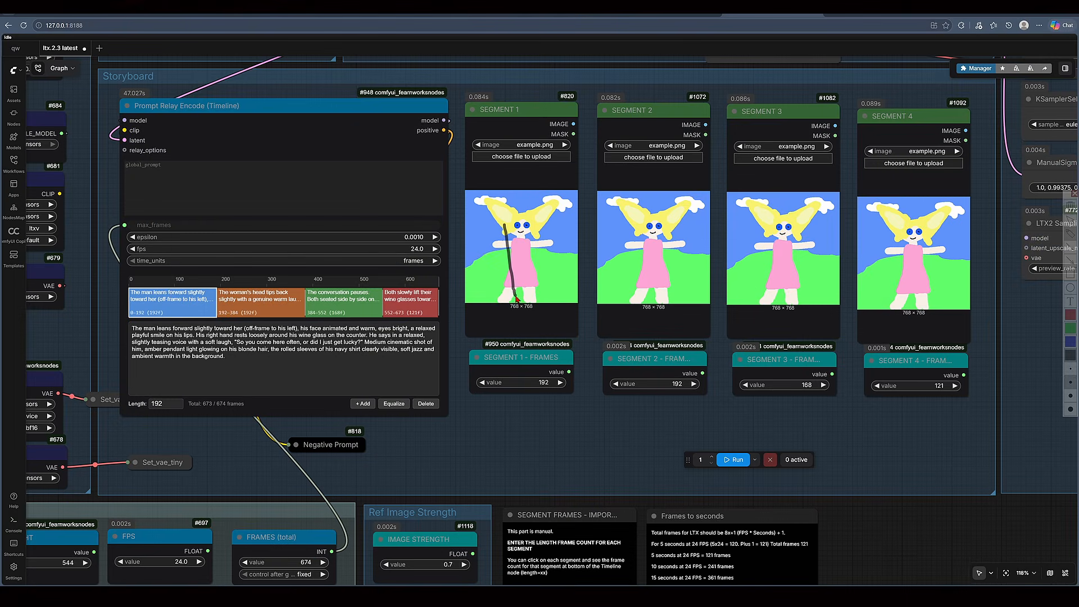
# - Number the Storyboard reference images 1 to 4, mark the segment frame-count nodes, and erase the annotations
pyautogui.moveTo(634, 236)
pyautogui.mouseDown()
pyautogui.moveTo(653, 276)
pyautogui.moveTo(692, 264)
pyautogui.mouseUp()
pyautogui.moveTo(752, 240)
pyautogui.mouseDown()
pyautogui.moveTo(770, 256)
pyautogui.moveTo(776, 245)
pyautogui.moveTo(802, 259)
pyautogui.moveTo(792, 281)
pyautogui.mouseUp()
pyautogui.moveTo(887, 220)
pyautogui.mouseDown()
pyautogui.moveTo(879, 252)
pyautogui.moveTo(936, 313)
pyautogui.mouseUp()
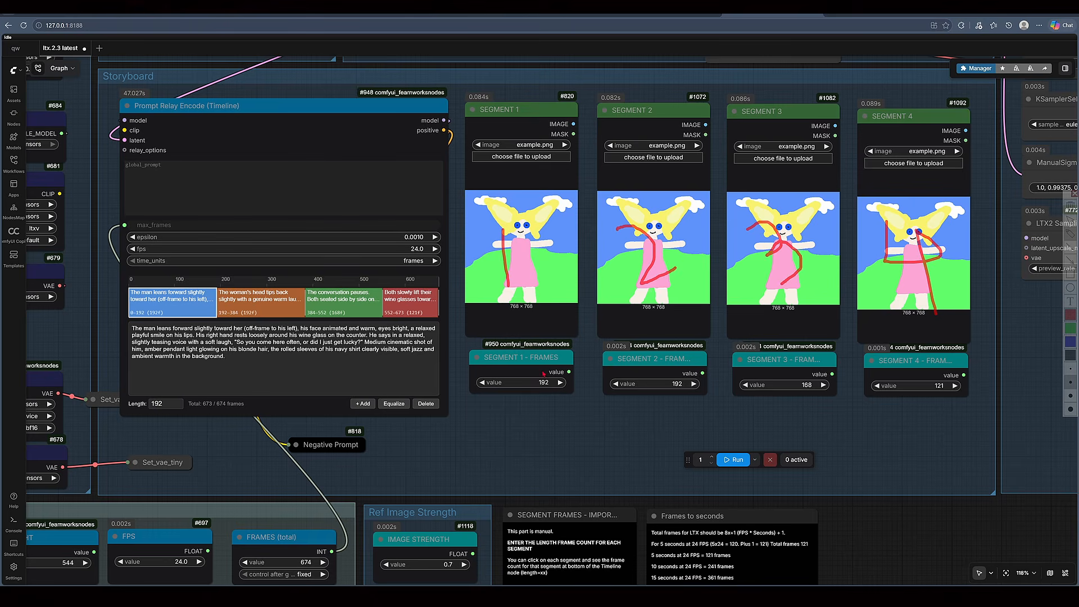
pyautogui.moveTo(548, 368)
pyautogui.mouseDown()
pyautogui.moveTo(549, 410)
pyautogui.moveTo(559, 371)
pyautogui.mouseUp()
pyautogui.moveTo(666, 388); pyautogui.dragTo(683, 369)
pyautogui.press('e')
# - Draw red arrows linking all four timeline segments to their matching Segment 1 to 4 images
pyautogui.moveTo(175, 312)
pyautogui.mouseDown()
pyautogui.moveTo(204, 299)
pyautogui.moveTo(491, 262)
pyautogui.moveTo(508, 279)
pyautogui.moveTo(515, 266)
pyautogui.mouseUp()
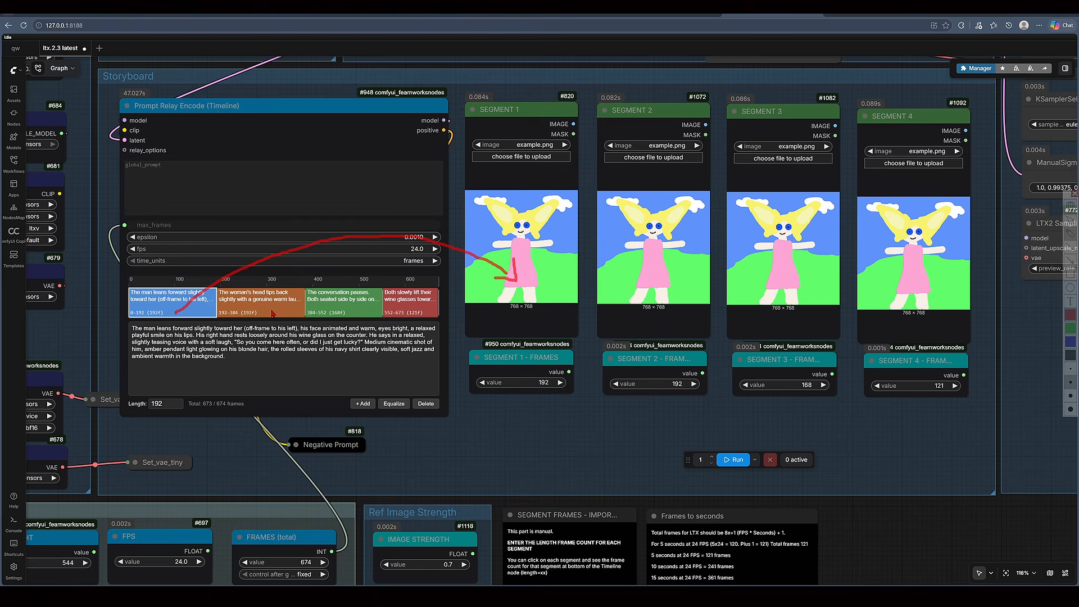
pyautogui.moveTo(273, 311)
pyautogui.mouseDown()
pyautogui.moveTo(565, 239)
pyautogui.moveTo(637, 263)
pyautogui.moveTo(646, 280)
pyautogui.moveTo(648, 256)
pyautogui.mouseUp()
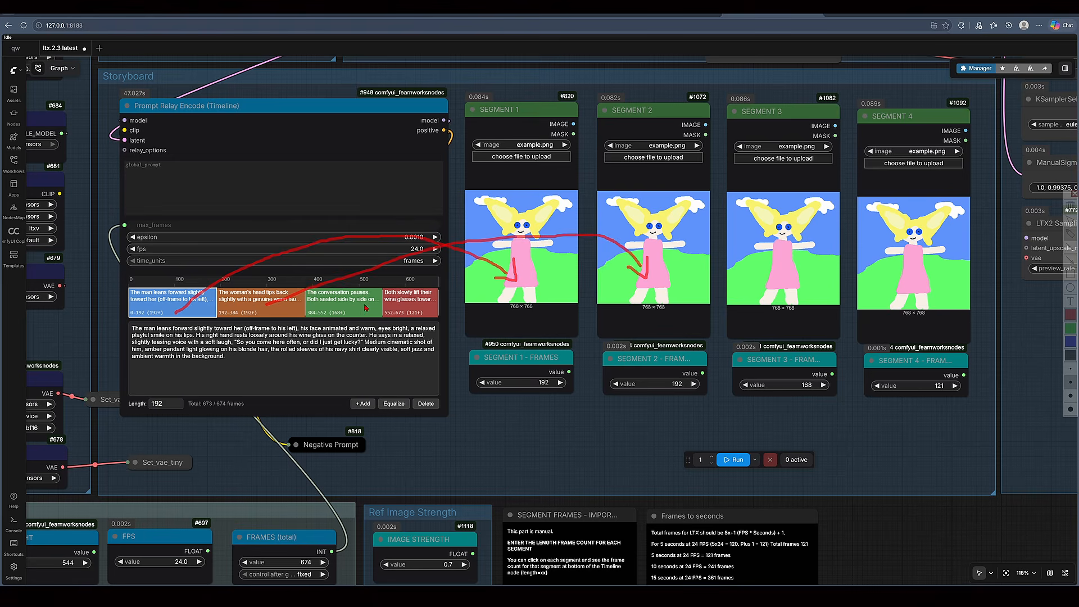
pyautogui.moveTo(365, 308)
pyautogui.mouseDown()
pyautogui.moveTo(374, 292)
pyautogui.moveTo(733, 240)
pyautogui.moveTo(784, 300)
pyautogui.moveTo(777, 256)
pyautogui.mouseUp()
pyautogui.moveTo(412, 308)
pyautogui.mouseDown()
pyautogui.moveTo(671, 220)
pyautogui.moveTo(876, 232)
pyautogui.moveTo(922, 269)
pyautogui.moveTo(897, 278)
pyautogui.moveTo(915, 278)
pyautogui.moveTo(916, 254)
pyautogui.mouseUp()
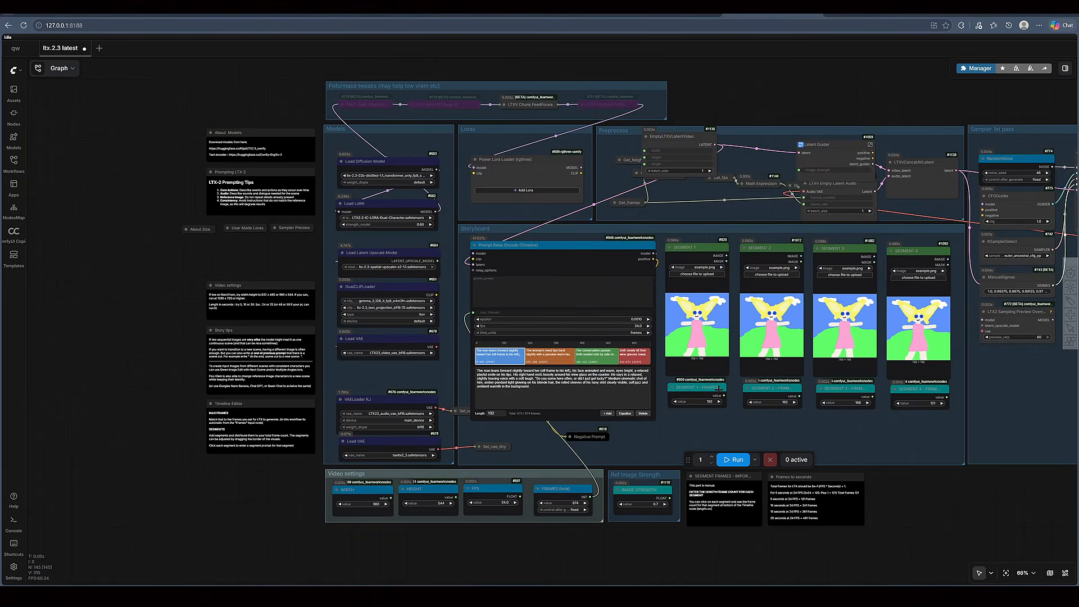
# - Examine the workflow's notes, Models, performance tweaks, Storyboard and Video settings groups, through to the sampler and Latent Upscale groups
pyautogui.scroll(1, 719, 388)
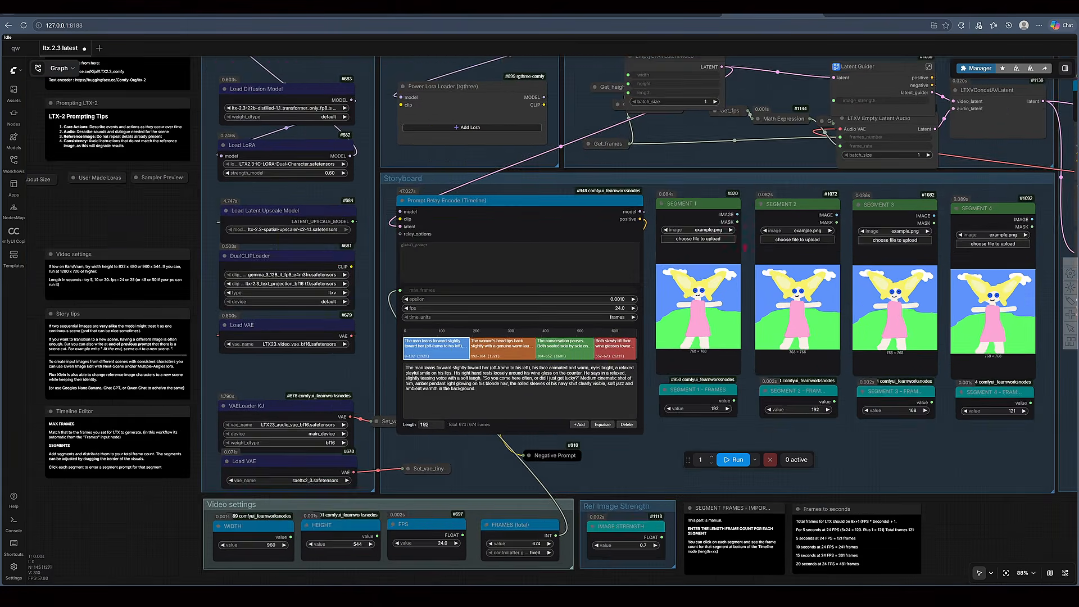
pyautogui.scroll(4, 104, 344)
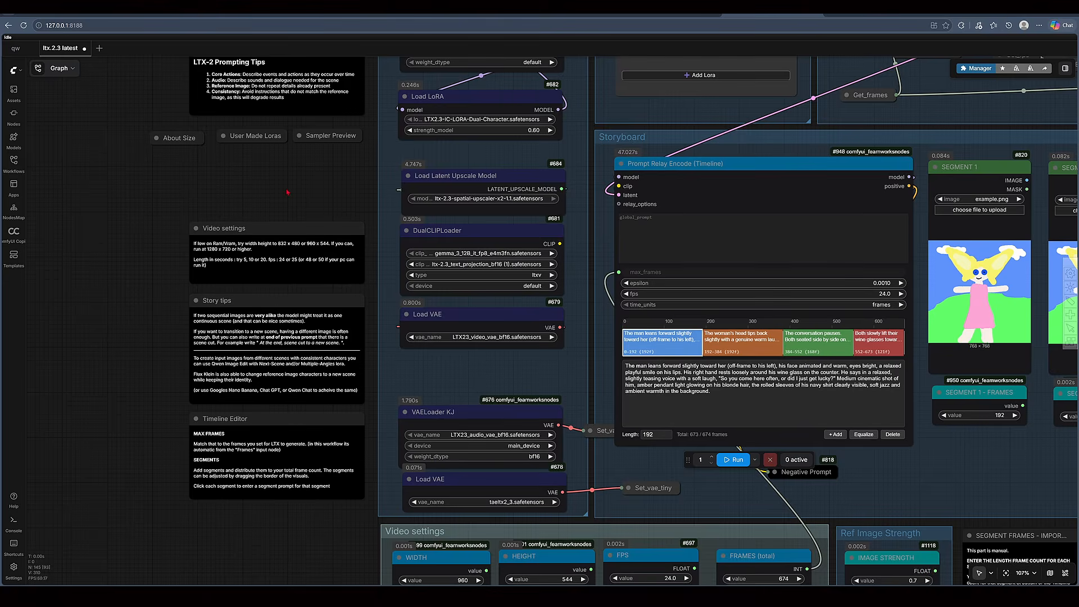
pyautogui.scroll(3, 288, 192)
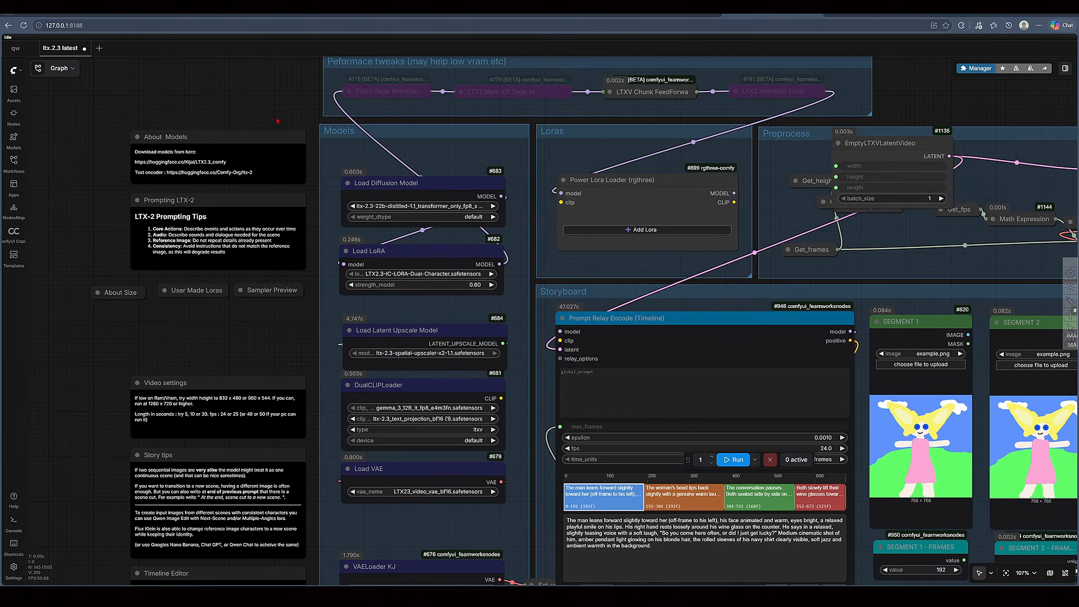
pyautogui.scroll(4, 277, 120)
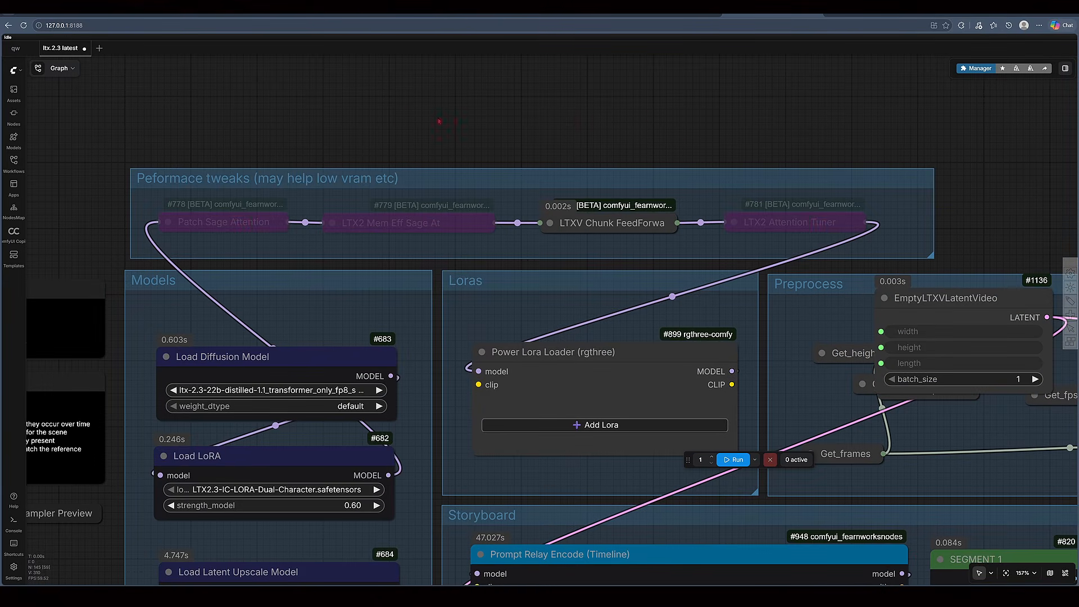
pyautogui.scroll(-5, 825, 111)
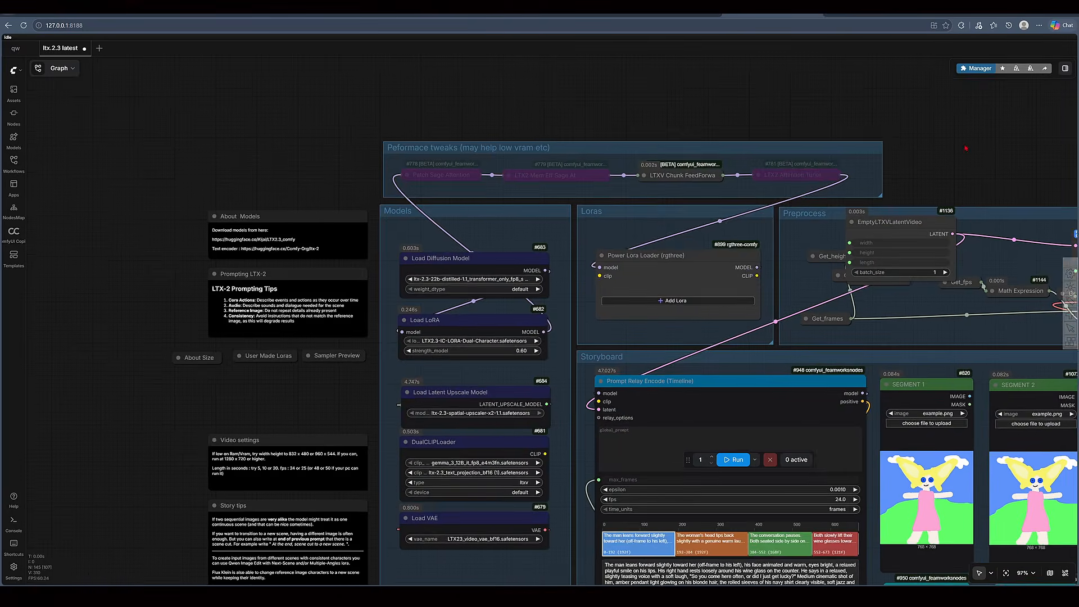
pyautogui.hscroll(3, 826, 124)
pyautogui.scroll(-5, 826, 136)
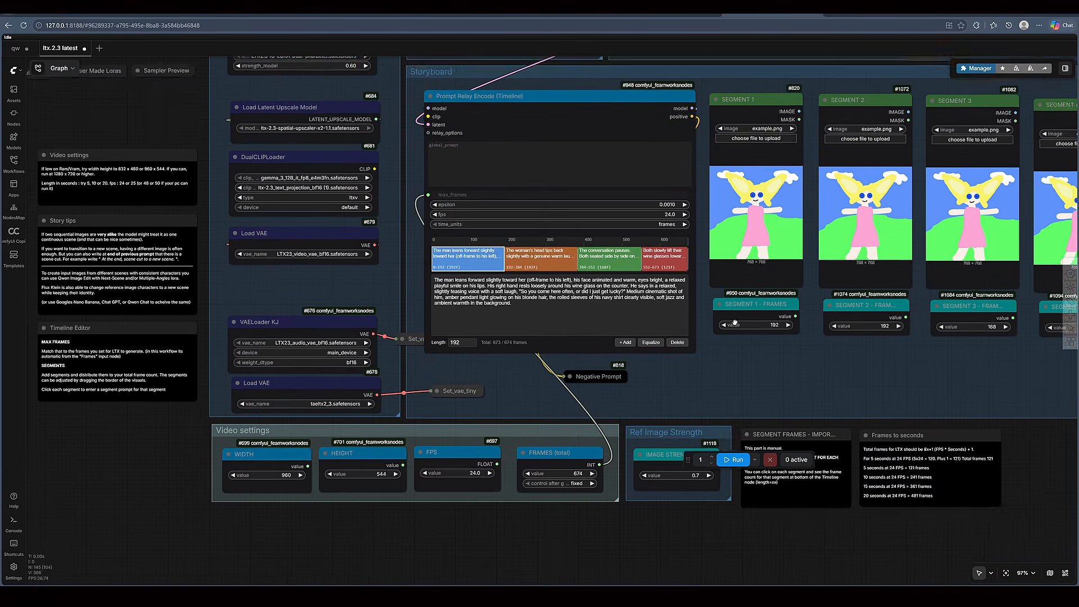
pyautogui.moveTo(734, 323); pyautogui.dragTo(727, 248)
pyautogui.moveTo(540, 499); pyautogui.dragTo(603, 518)
pyautogui.scroll(1, 631, 518)
pyautogui.scroll(-2, 630, 518)
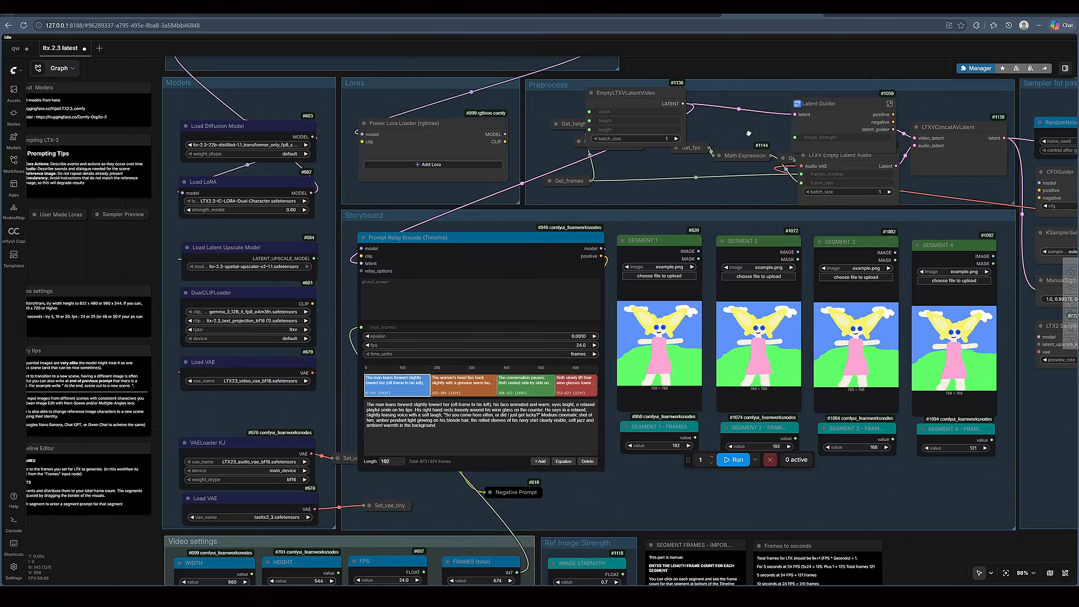
pyautogui.hscroll(6, 714, 165)
pyautogui.hscroll(5, 826, 147)
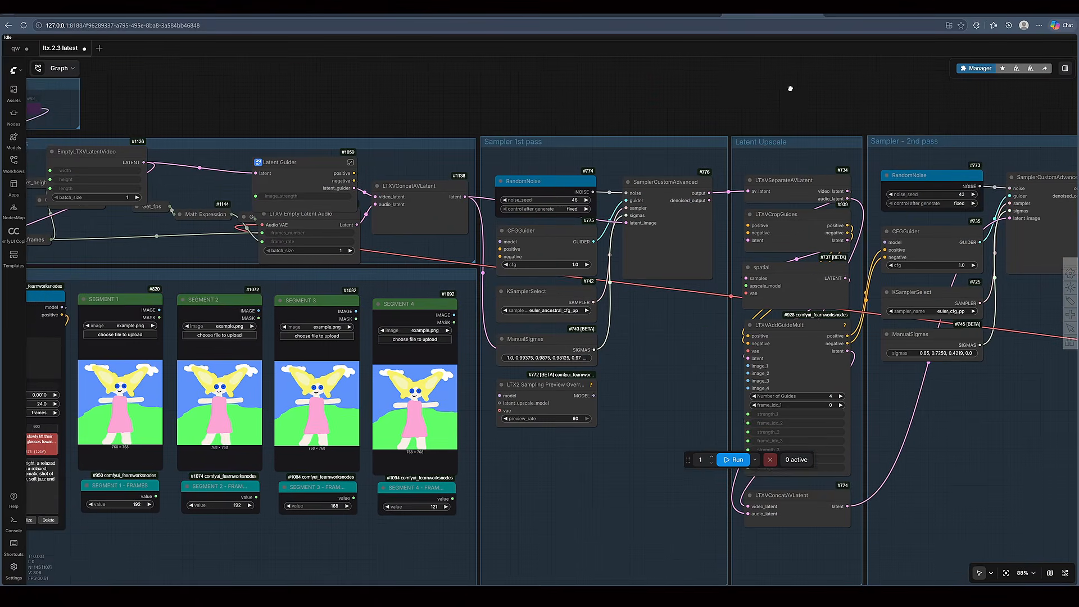
pyautogui.hscroll(2, 788, 89)
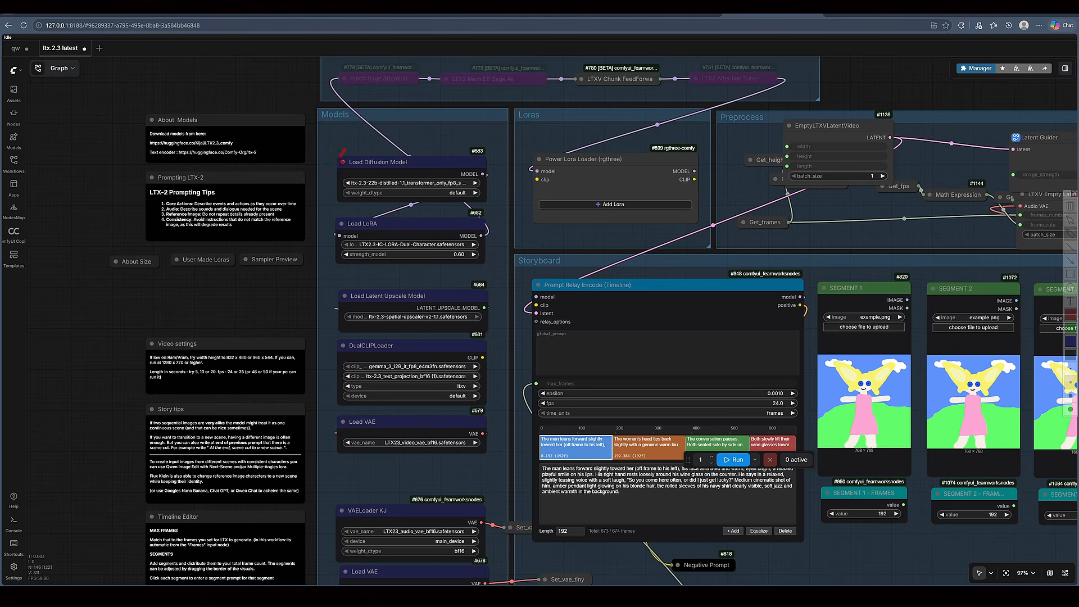
# - Circle the diffusion model, LoRA, latent upscale, DualCLIP and VAE loader nodes in the Models group in red
pyautogui.moveTo(341, 162)
pyautogui.mouseDown()
pyautogui.moveTo(444, 209)
pyautogui.moveTo(488, 189)
pyautogui.moveTo(486, 167)
pyautogui.moveTo(382, 144)
pyautogui.mouseUp()
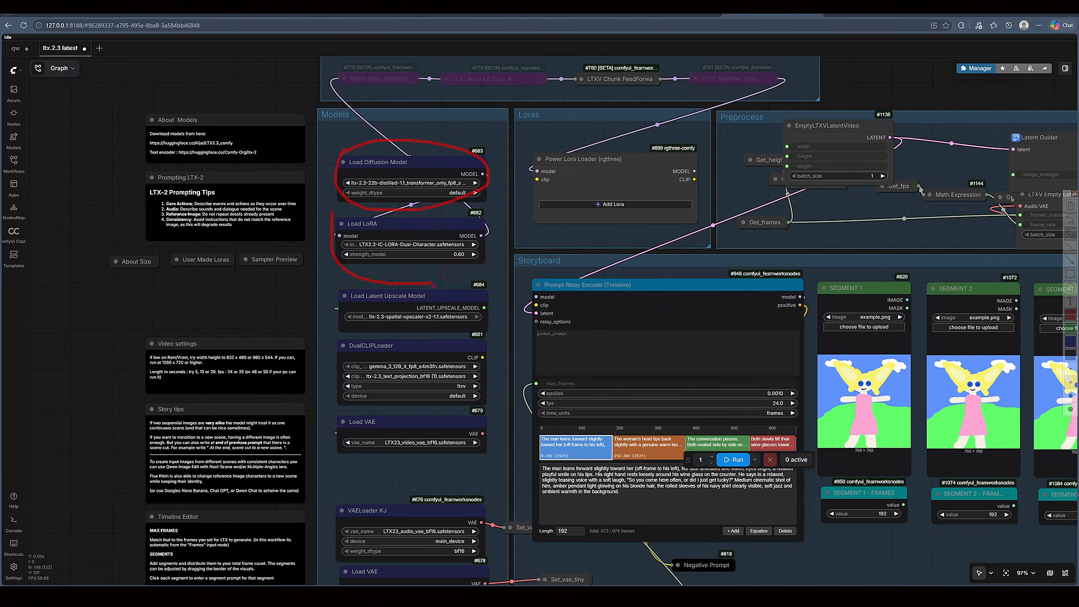
pyautogui.moveTo(434, 284)
pyautogui.mouseDown()
pyautogui.moveTo(471, 260)
pyautogui.moveTo(488, 239)
pyautogui.moveTo(485, 220)
pyautogui.moveTo(408, 212)
pyautogui.mouseUp()
pyautogui.moveTo(459, 303); pyautogui.dragTo(363, 386)
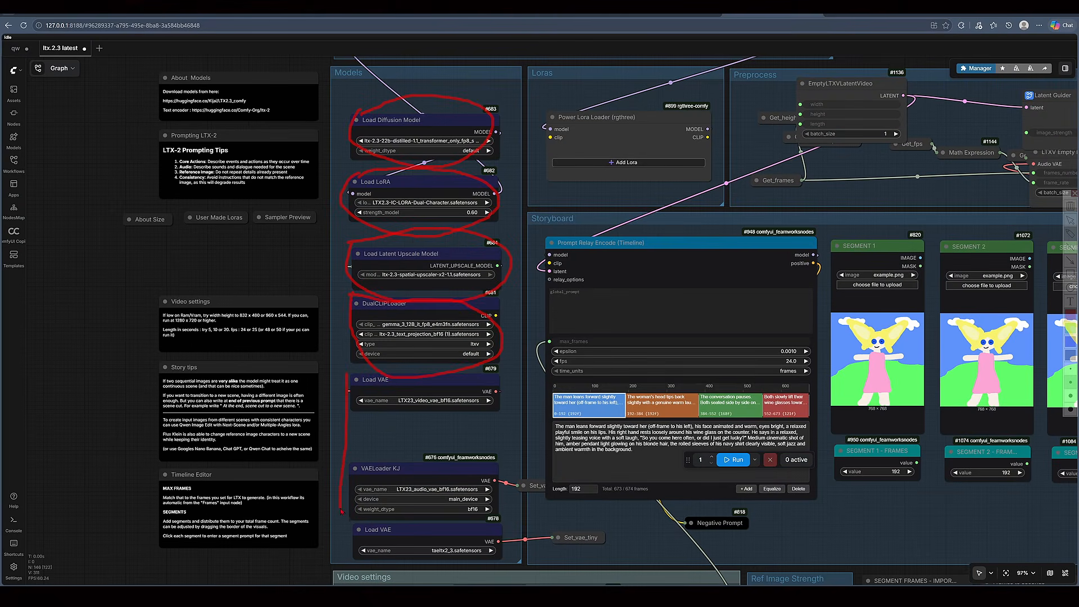
pyautogui.moveTo(361, 544)
pyautogui.mouseDown()
pyautogui.moveTo(447, 579)
pyautogui.moveTo(479, 575)
pyautogui.moveTo(520, 512)
pyautogui.mouseUp()
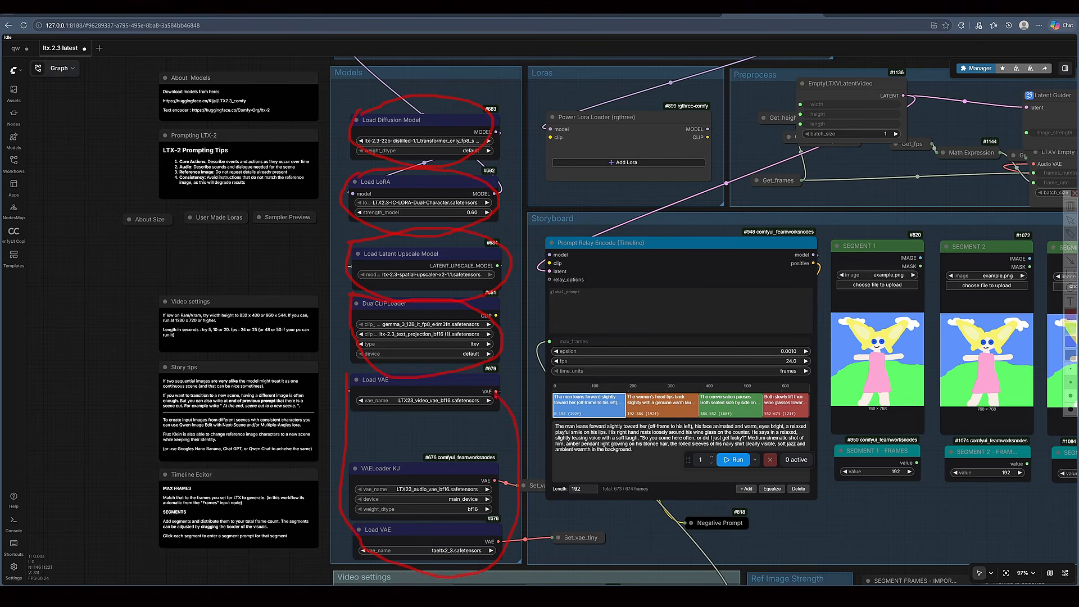
pyautogui.moveTo(497, 394)
pyautogui.mouseDown()
pyautogui.moveTo(472, 381)
pyautogui.moveTo(376, 376)
pyautogui.mouseUp()
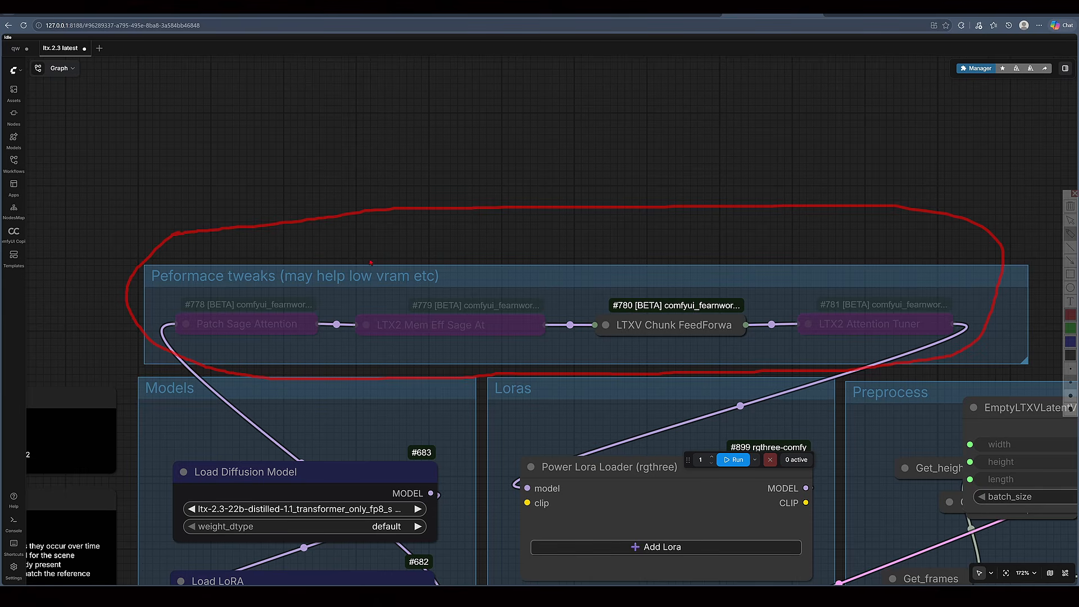
# - Draw red arrows along the nodes of the performance tweaks group, and close the annotation tools
pyautogui.moveTo(331, 257)
pyautogui.mouseDown()
pyautogui.moveTo(453, 262)
pyautogui.moveTo(444, 263)
pyautogui.mouseUp()
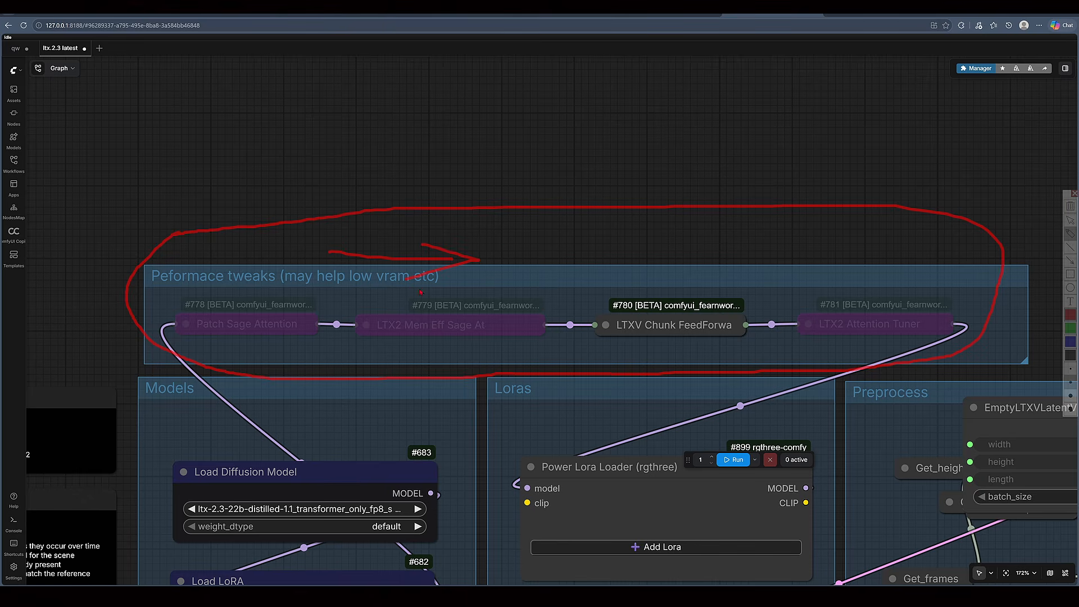
pyautogui.moveTo(507, 253)
pyautogui.mouseDown()
pyautogui.moveTo(701, 240)
pyautogui.moveTo(644, 275)
pyautogui.mouseUp()
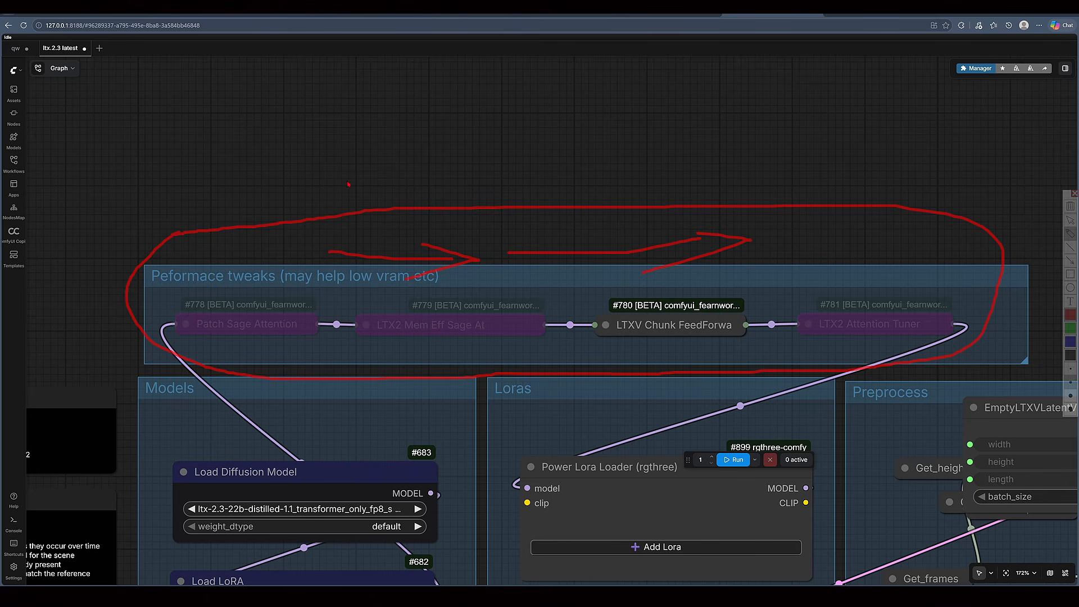
pyautogui.moveTo(312, 141)
pyautogui.mouseDown()
pyautogui.moveTo(281, 201)
pyautogui.moveTo(287, 252)
pyautogui.mouseUp()
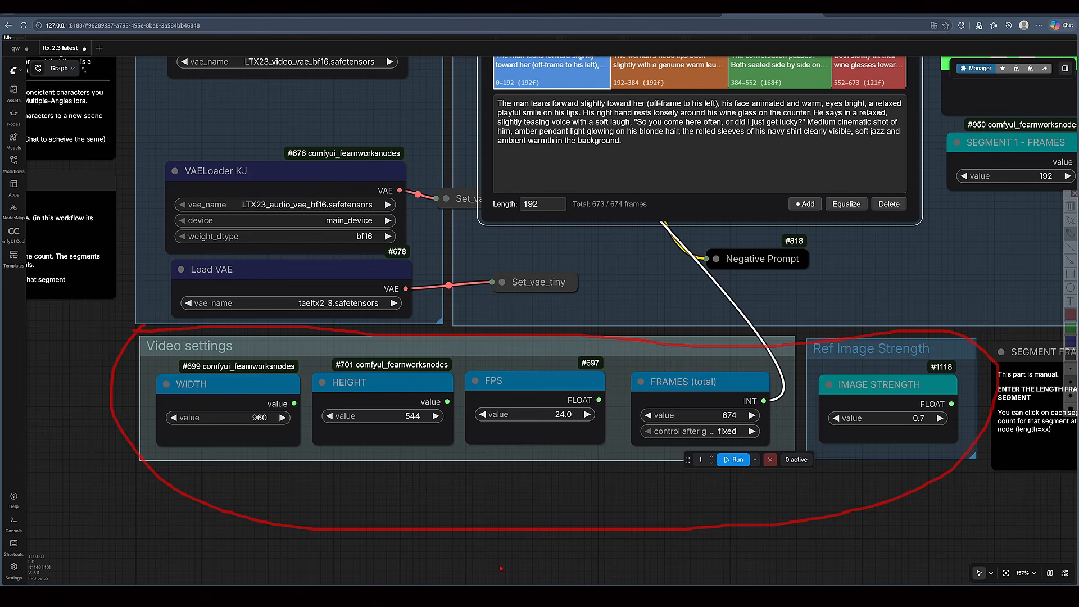
pyautogui.click(1074, 194)
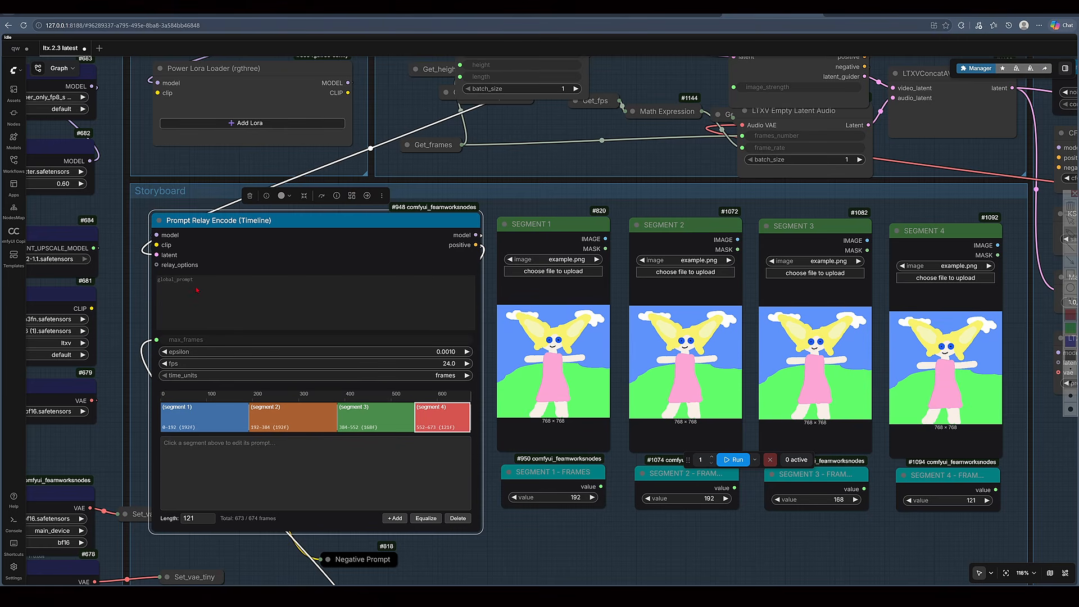
# - Underline the global prompt area and draw red arrows from the four empty timeline segments to their reference images
pyautogui.moveTo(180, 290)
pyautogui.mouseDown()
pyautogui.moveTo(273, 298)
pyautogui.moveTo(339, 284)
pyautogui.mouseUp()
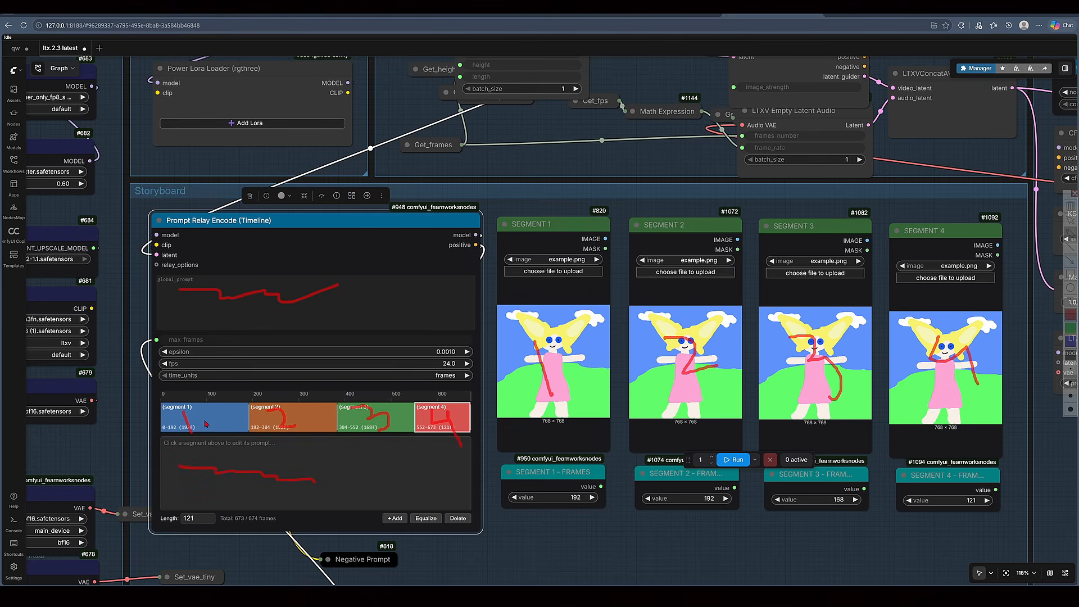
pyautogui.moveTo(205, 423)
pyautogui.mouseDown()
pyautogui.moveTo(388, 353)
pyautogui.moveTo(541, 353)
pyautogui.moveTo(584, 372)
pyautogui.mouseUp()
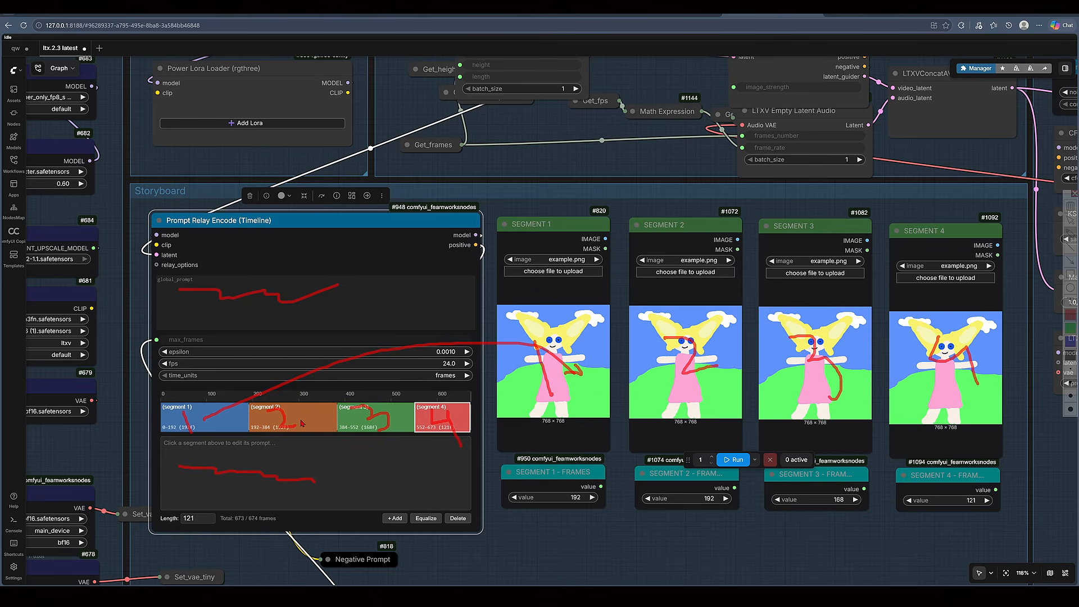
pyautogui.moveTo(303, 423)
pyautogui.mouseDown()
pyautogui.moveTo(577, 326)
pyautogui.moveTo(658, 363)
pyautogui.mouseUp()
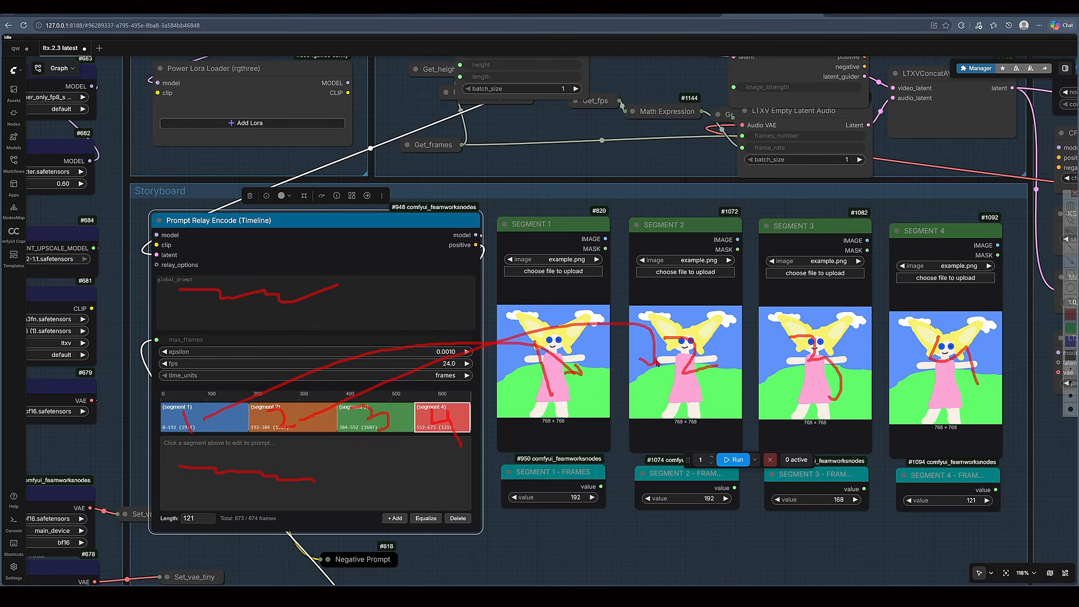
pyautogui.moveTo(394, 421)
pyautogui.mouseDown()
pyautogui.moveTo(601, 352)
pyautogui.moveTo(727, 334)
pyautogui.moveTo(782, 358)
pyautogui.moveTo(763, 318)
pyautogui.mouseUp()
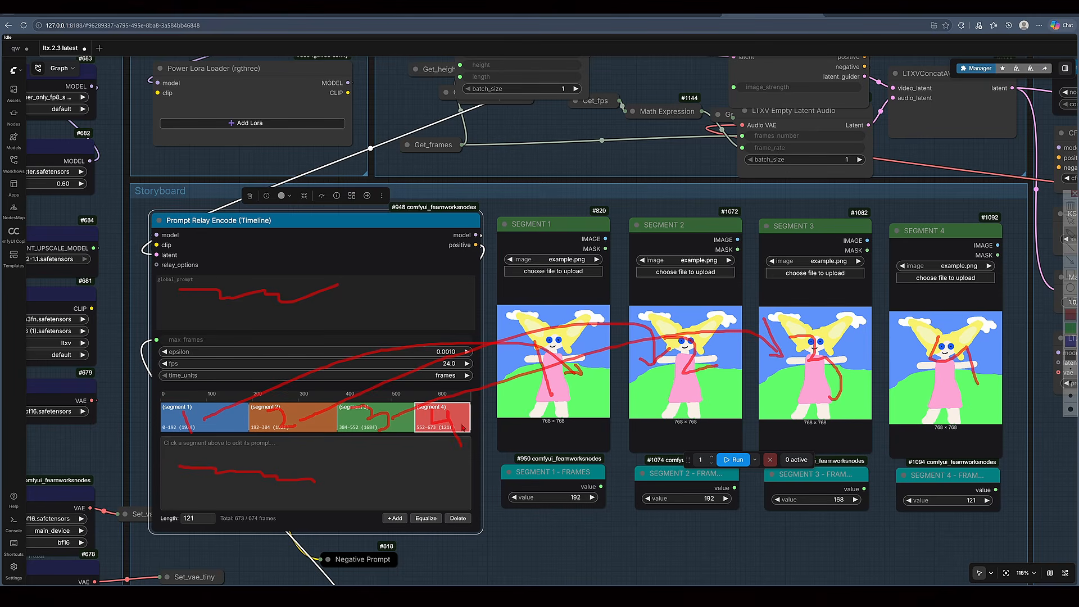
pyautogui.moveTo(463, 427)
pyautogui.mouseDown()
pyautogui.moveTo(795, 347)
pyautogui.moveTo(881, 339)
pyautogui.moveTo(910, 365)
pyautogui.mouseUp()
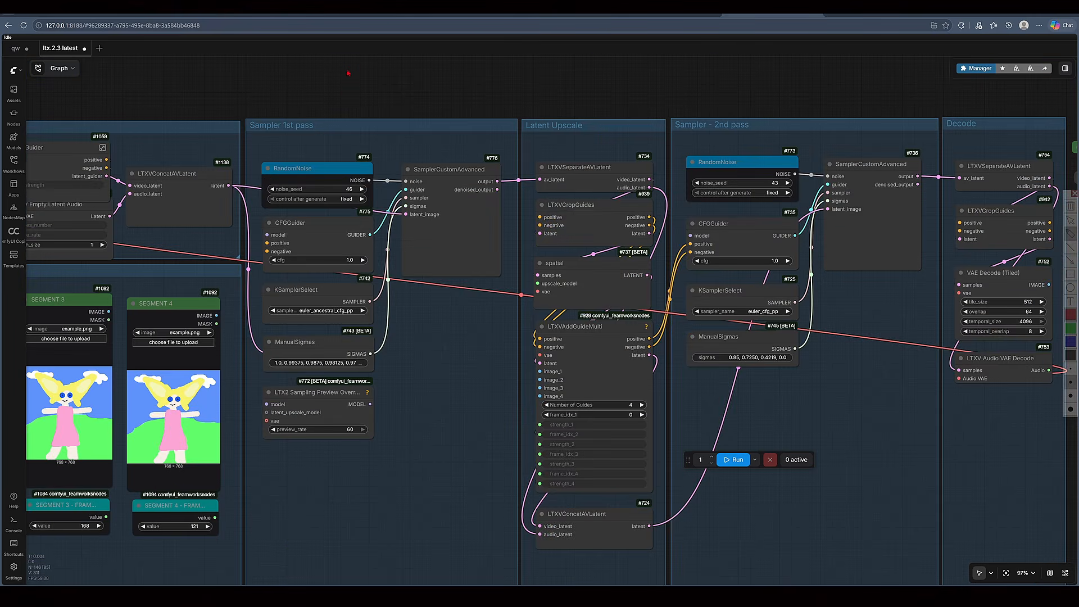
# - Number the two sampler passes 1 and 2, draw an arrow between them, and mark the Latent Upscale group
pyautogui.moveTo(347, 63); pyautogui.dragTo(354, 106)
pyautogui.moveTo(760, 75)
pyautogui.mouseDown()
pyautogui.moveTo(781, 119)
pyautogui.moveTo(800, 123)
pyautogui.mouseUp()
pyautogui.moveTo(418, 117)
pyautogui.mouseDown()
pyautogui.moveTo(577, 62)
pyautogui.moveTo(657, 84)
pyautogui.moveTo(715, 127)
pyautogui.moveTo(705, 81)
pyautogui.mouseUp()
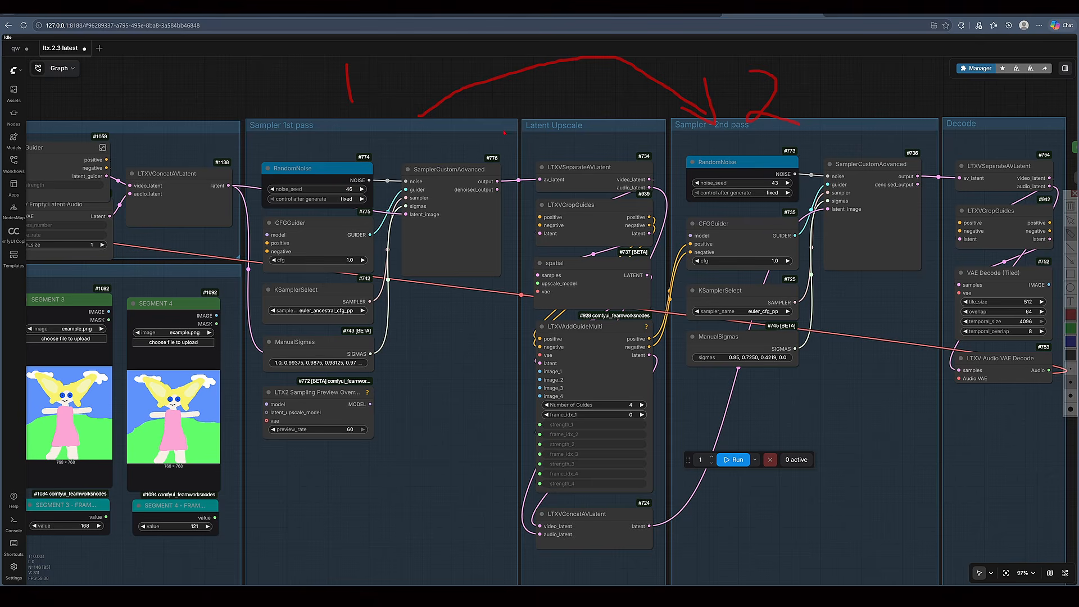
pyautogui.moveTo(537, 114); pyautogui.dragTo(609, 116)
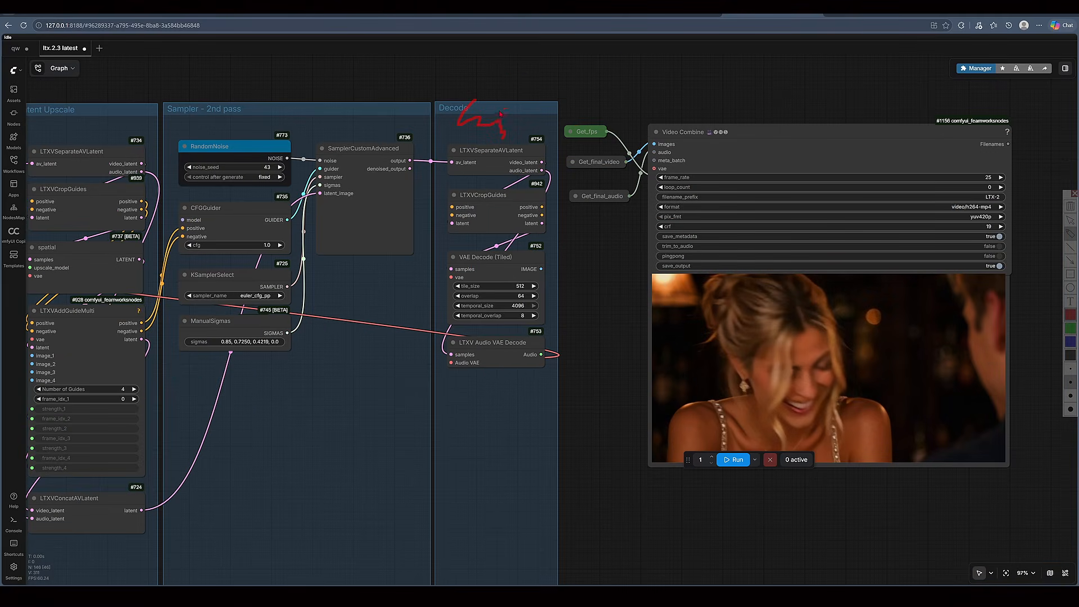
# - Draw a red arrow from the Decode group to the Video Combine node, and undo the last annotation stroke
pyautogui.moveTo(501, 113)
pyautogui.mouseDown()
pyautogui.moveTo(631, 89)
pyautogui.moveTo(726, 111)
pyautogui.mouseUp()
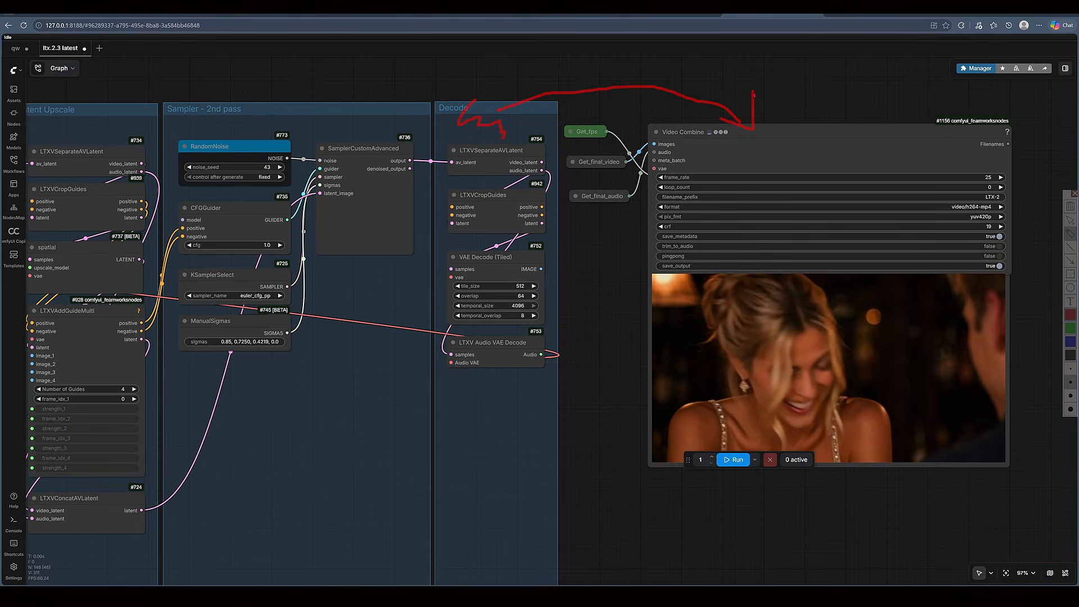
pyautogui.hotkey('ctrl', 'z')
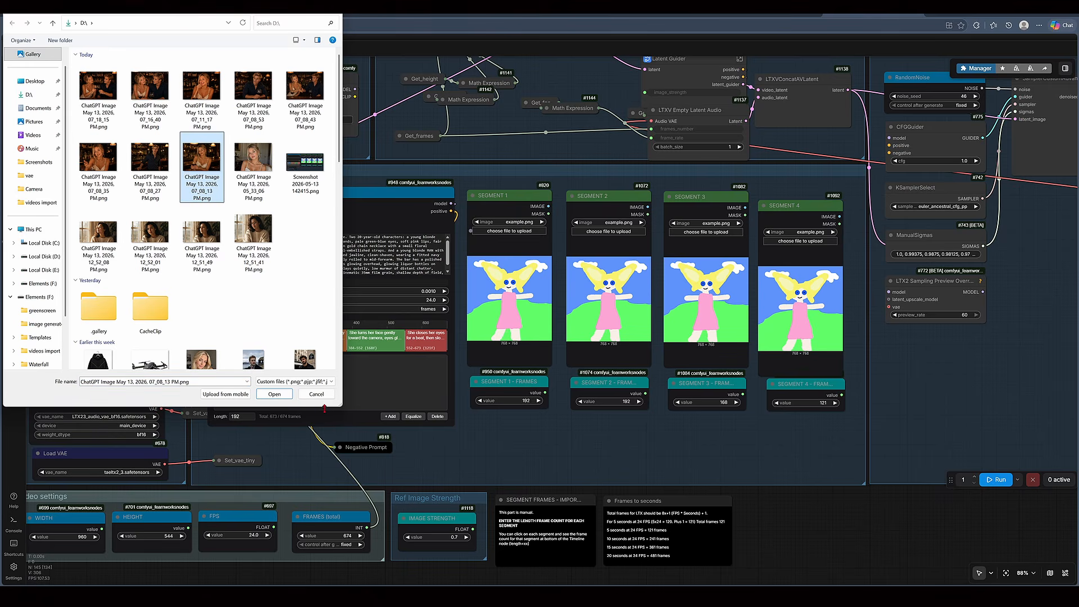
# - Load the ChatGPT images of May 13, 2026 stamped 07_08_13 PM into Segment 1 and 07_08_27 PM into Segment 2
pyautogui.click(274, 393)
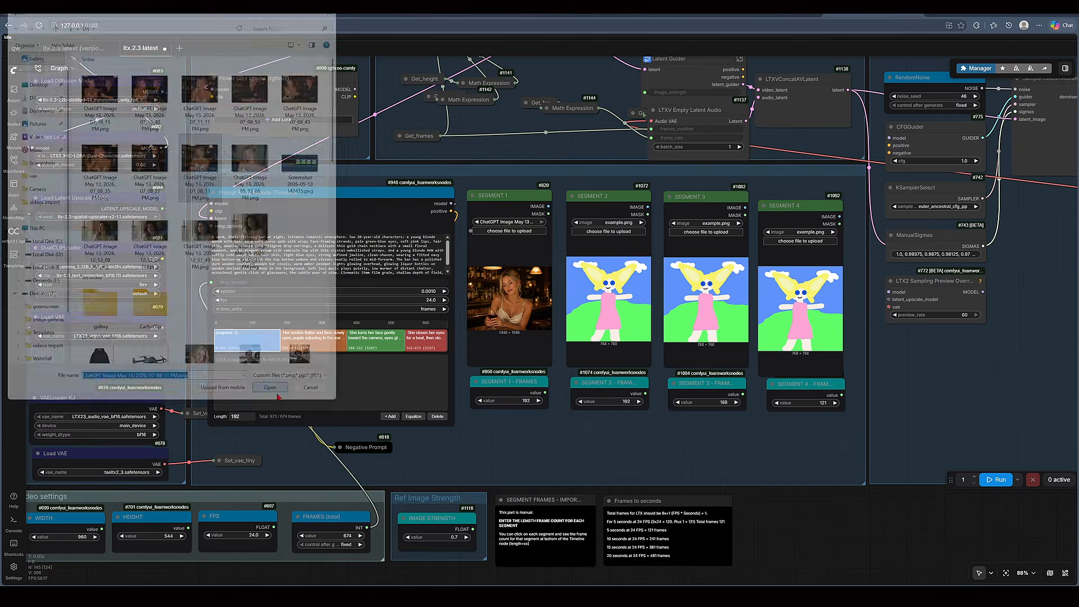
pyautogui.click(605, 231)
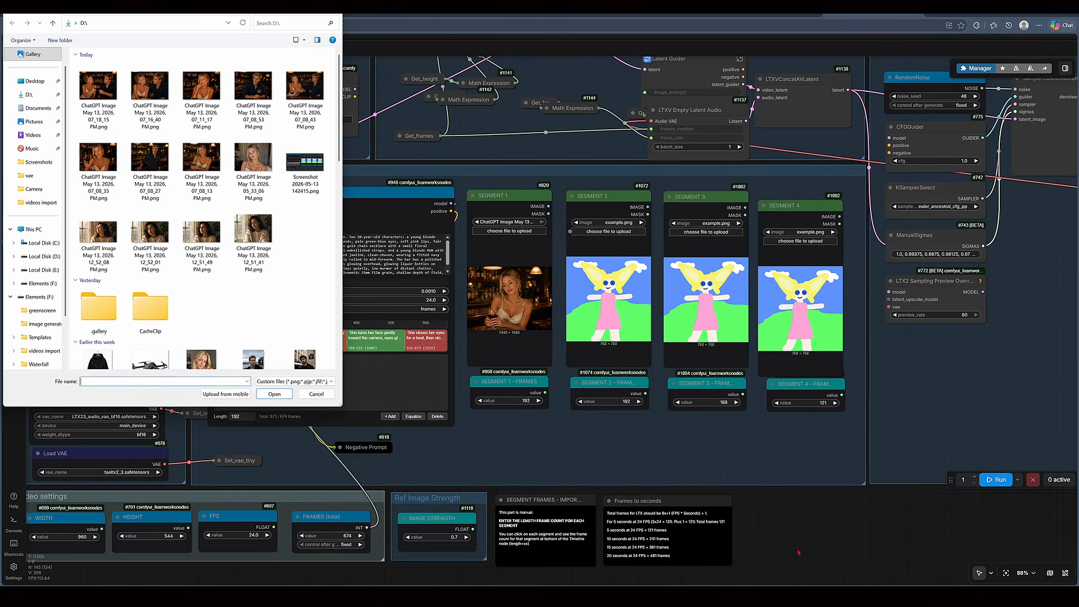
pyautogui.click(147, 177)
pyautogui.click(274, 394)
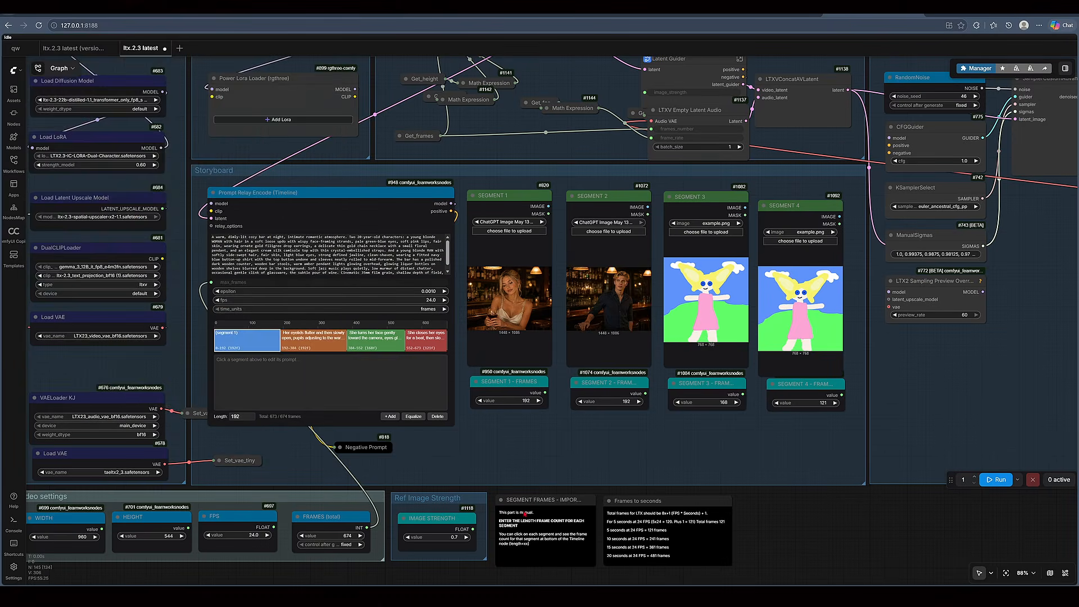
# - Load the ChatGPT images of May 13, 2026 stamped 07_08_35 PM into Segment 3 and 07_08_43 PM into Segment 4
pyautogui.scroll(2, 778, 429)
pyautogui.click(695, 191)
pyautogui.click(98, 169)
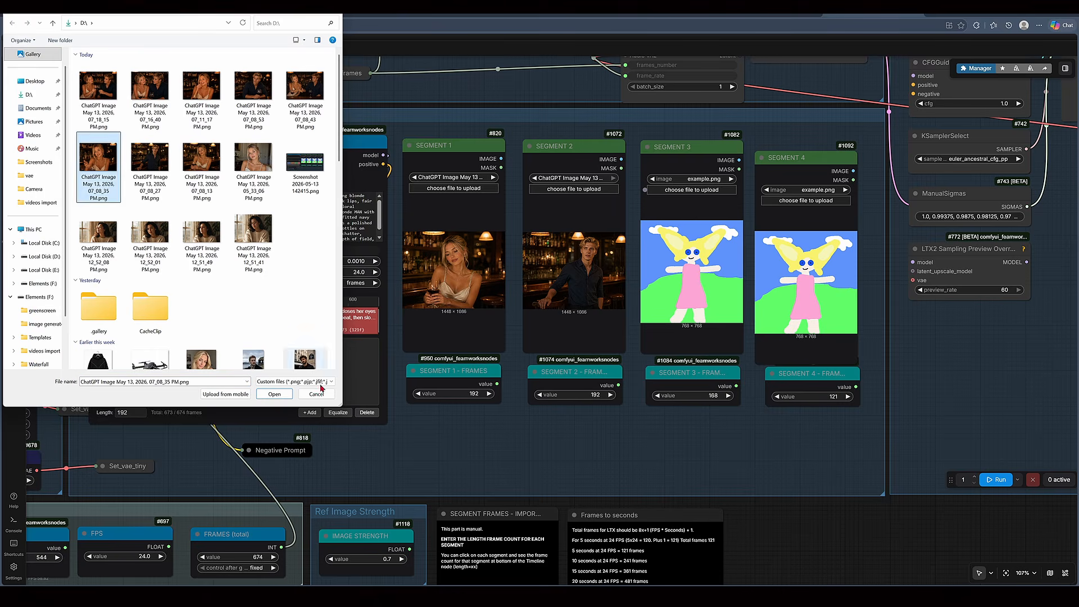
pyautogui.click(275, 394)
pyautogui.click(806, 200)
pyautogui.click(305, 94)
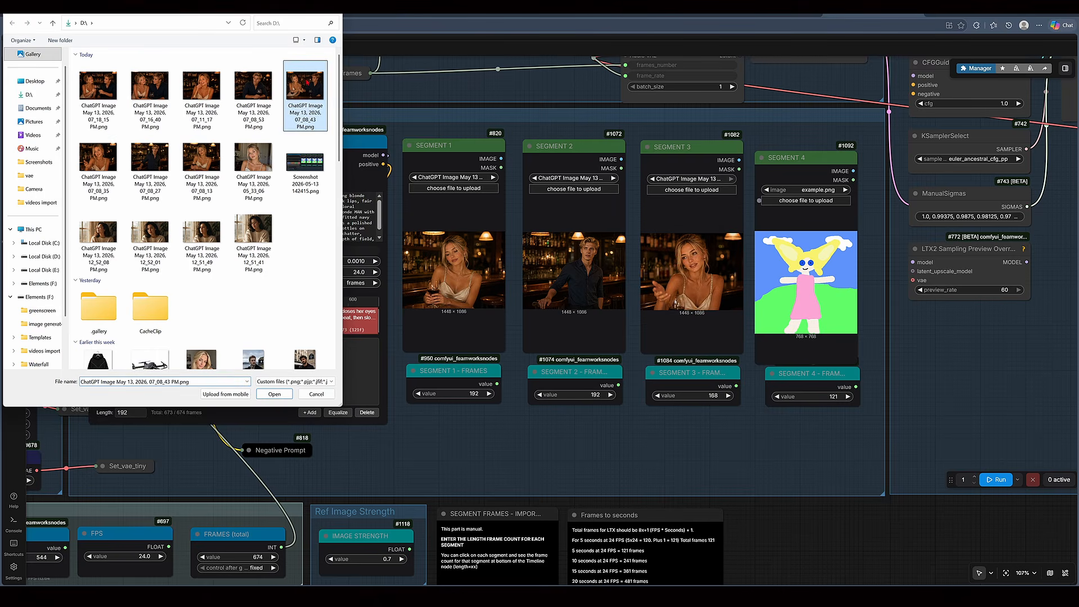
pyautogui.click(275, 394)
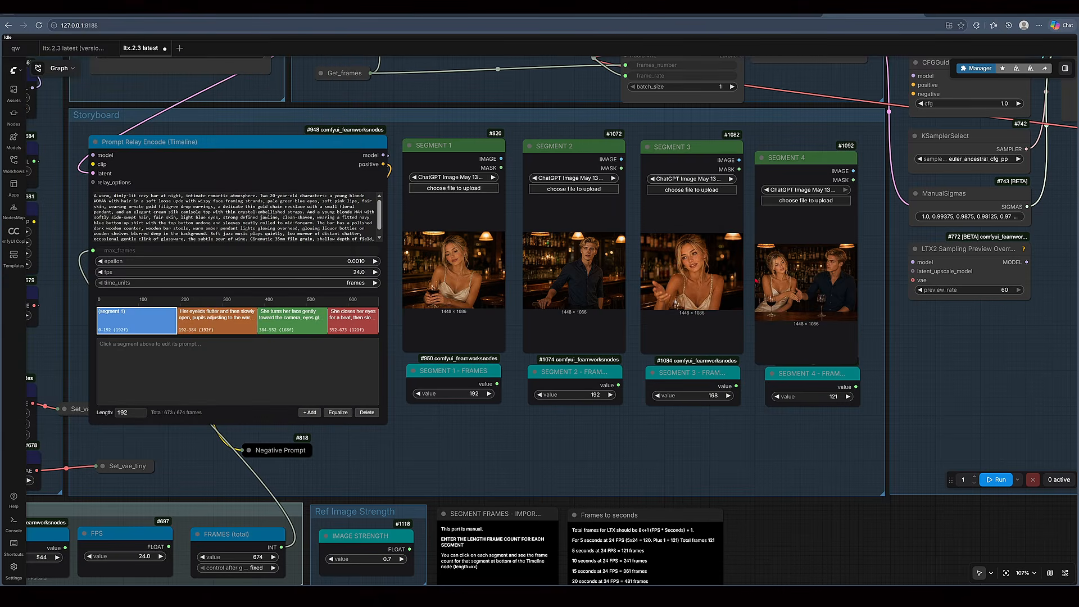
# - Fill the first timeline segment with the prompt about the woman sitting alone at the bar counter, holding her glass of red wine
pyautogui.moveTo(275, 394); pyautogui.dragTo(286, 405)
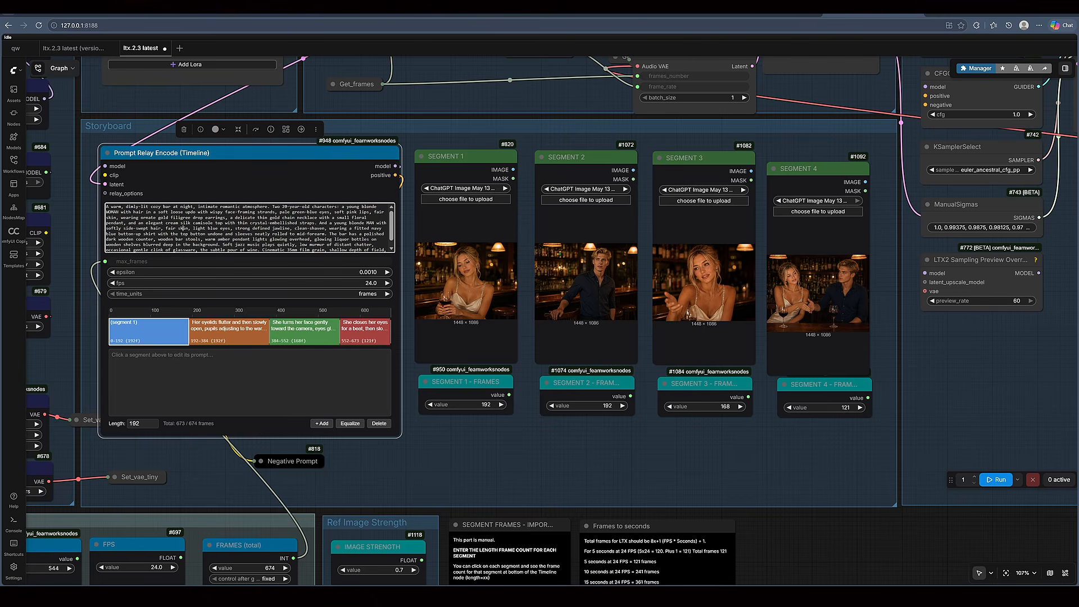
pyautogui.click(201, 386)
pyautogui.write('The woman sits alone at the bar counter, holding her glass of red wine in both hands resting on the polished wood, gazing softly down at the ruby liquid with a faint thoughtful smile. She slowly lifts the glass, takes a small sip, then lowers it back down. The empty bar stool to her right is visible in the frame, waiting. She breathes calmly, no dialogue, only soft jazz, the distant clink of ice in a glass, faint chatter from other patrons. Medium cinematic shot, slow micro push-in toward her face, amber pendant light glowing on her hair and the crystal straps of her camisole.')
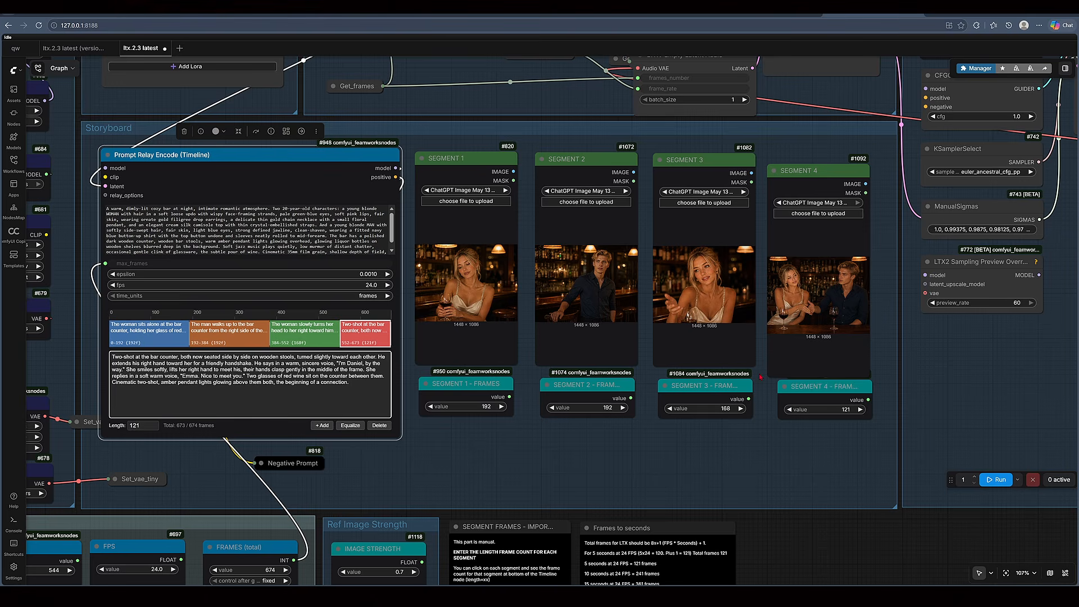
# - Review the third and first timeline segment prompts, the video settings, and the reference image strength
pyautogui.click(296, 332)
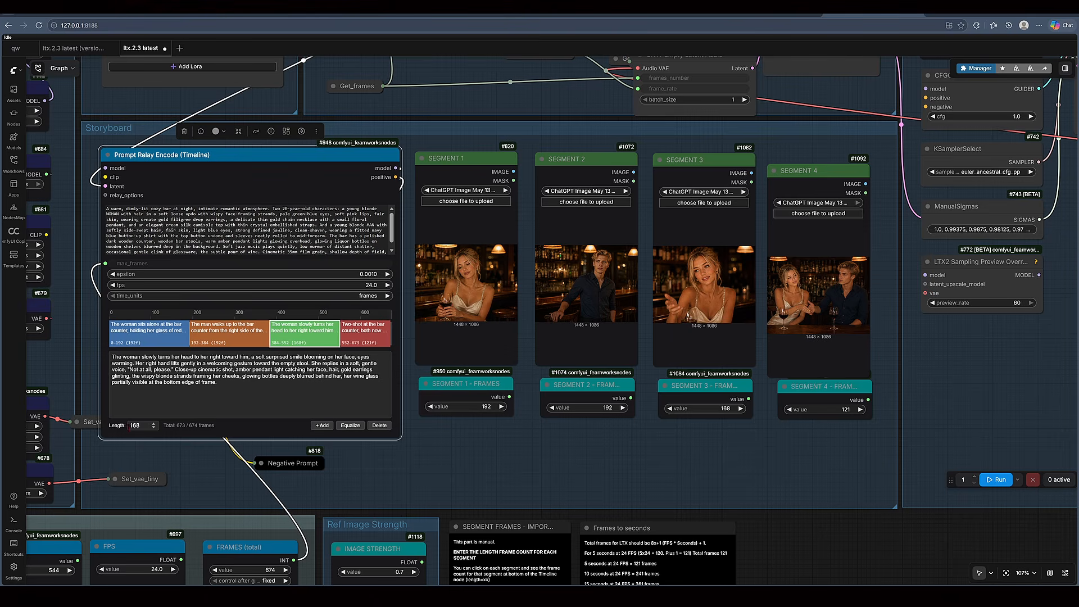
pyautogui.click(149, 337)
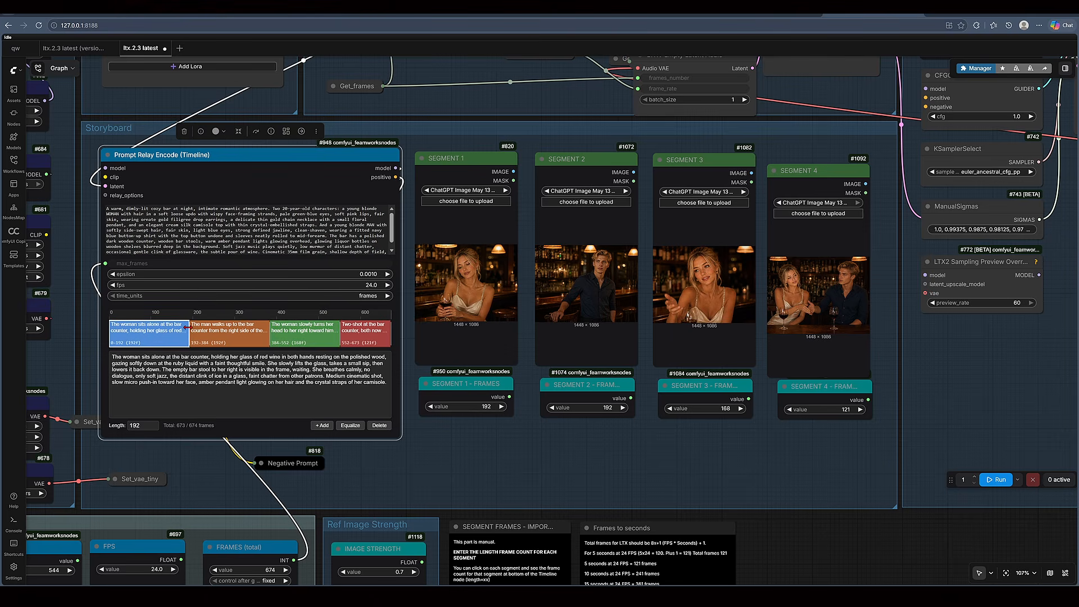
pyautogui.moveTo(186, 327)
pyautogui.mouseDown()
pyautogui.moveTo(163, 328)
pyautogui.moveTo(271, 329)
pyautogui.moveTo(167, 334)
pyautogui.moveTo(193, 334)
pyautogui.mouseUp()
pyautogui.scroll(-1, 84, 113)
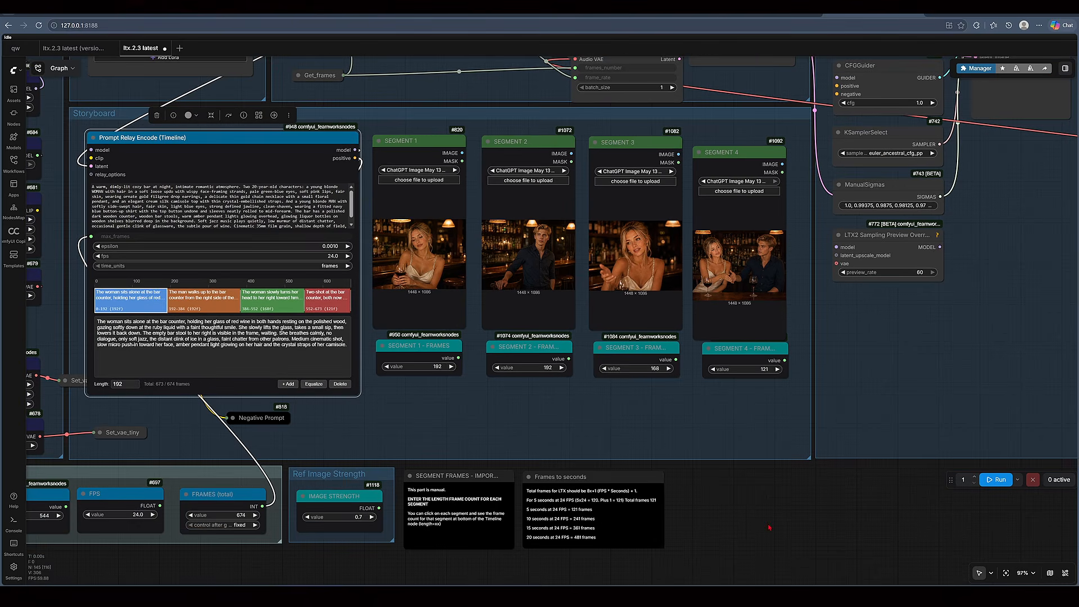
pyautogui.moveTo(772, 531); pyautogui.dragTo(821, 526)
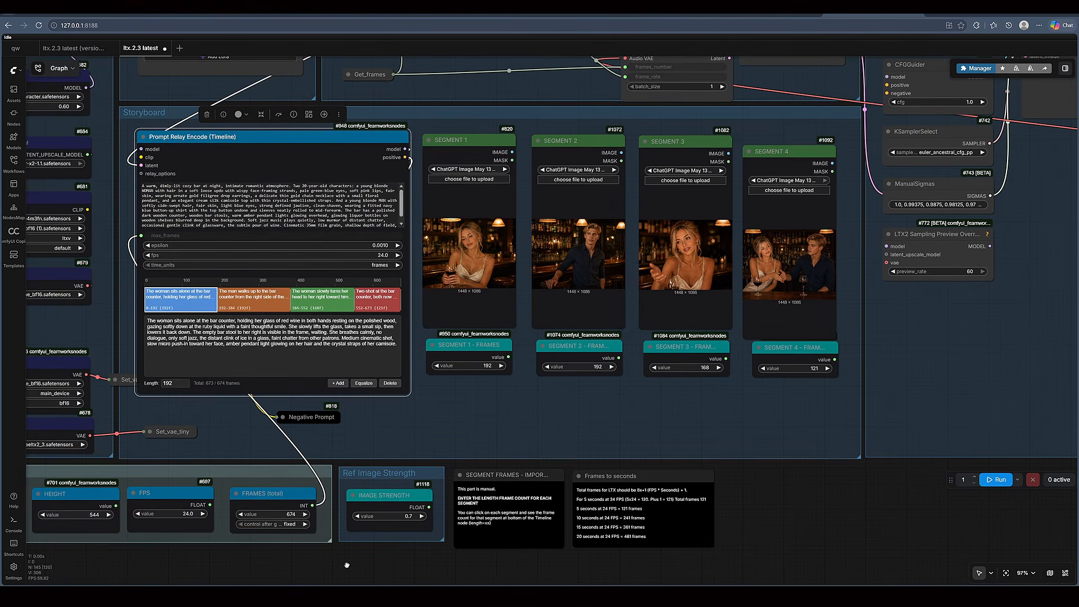
pyautogui.moveTo(347, 564); pyautogui.dragTo(479, 565)
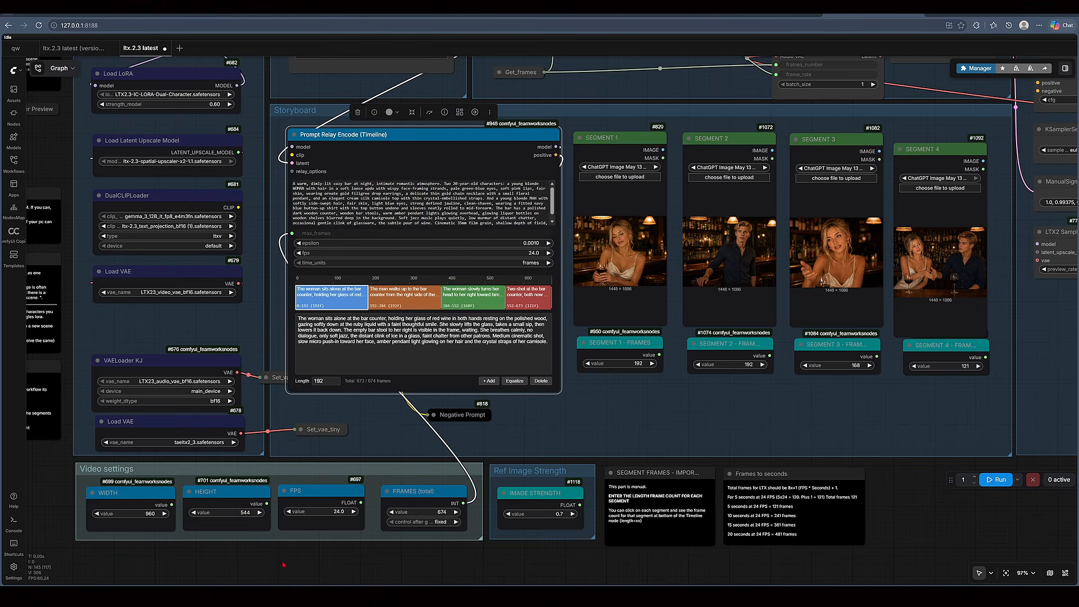
pyautogui.click(219, 538)
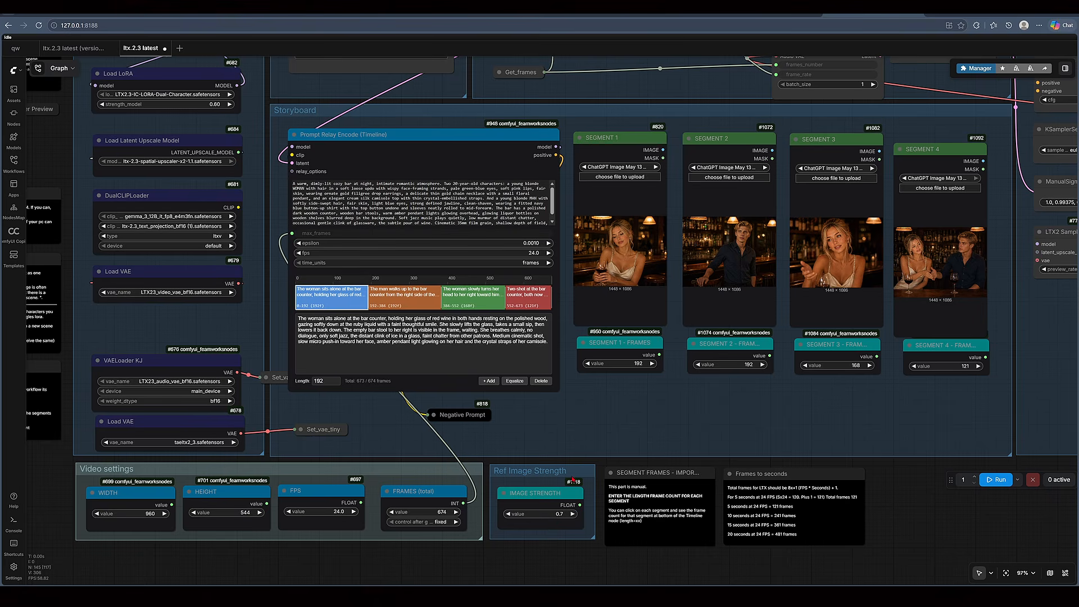
pyautogui.click(573, 475)
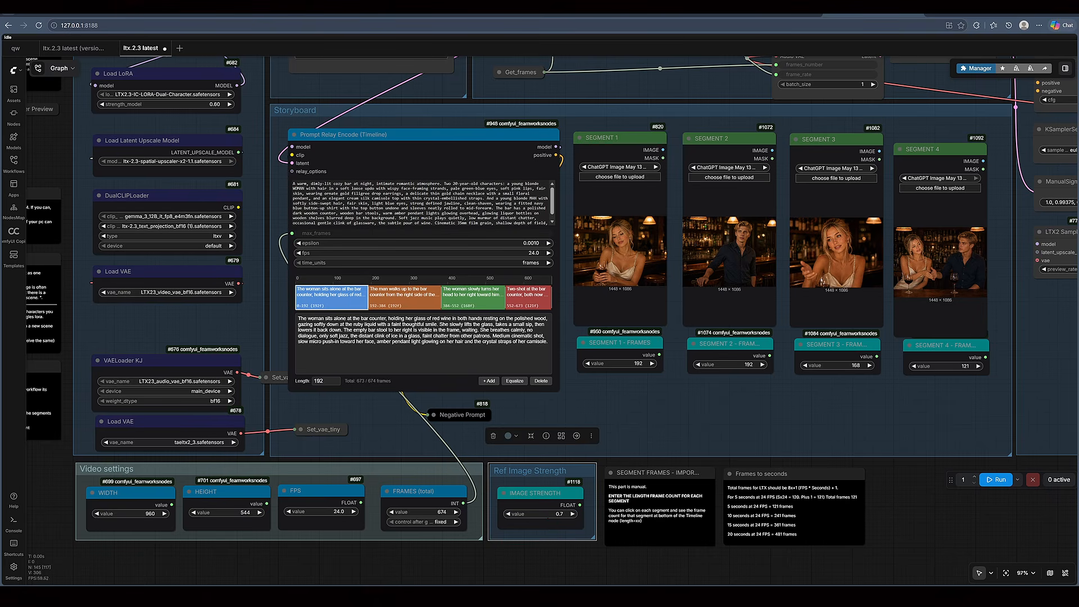
pyautogui.click(907, 516)
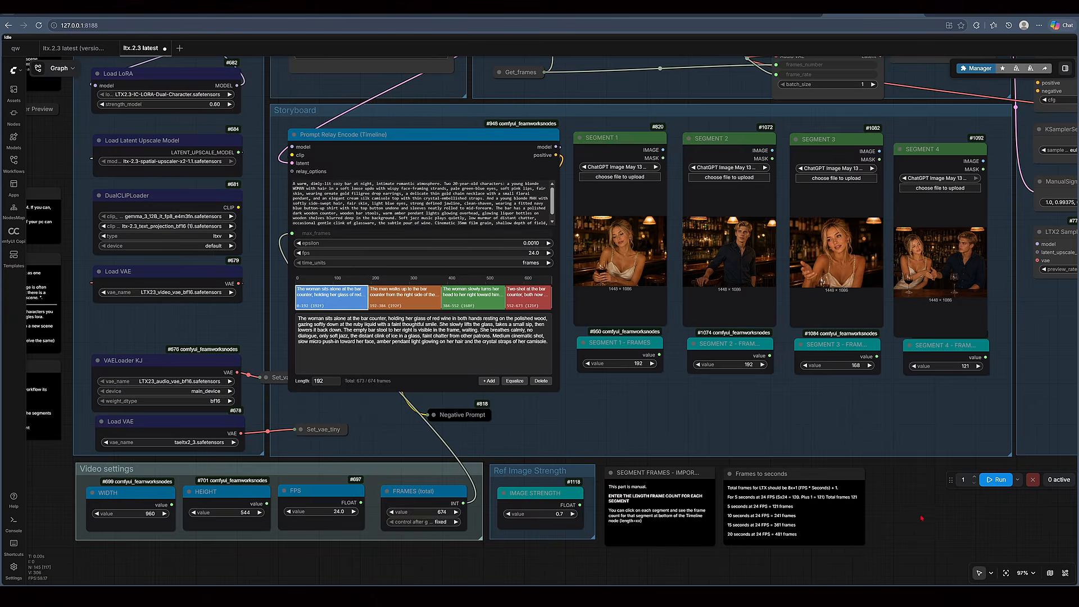
# - Run the bar-scene workflow and follow its progress through the first sampler pass
pyautogui.scroll(-3, 900, 522)
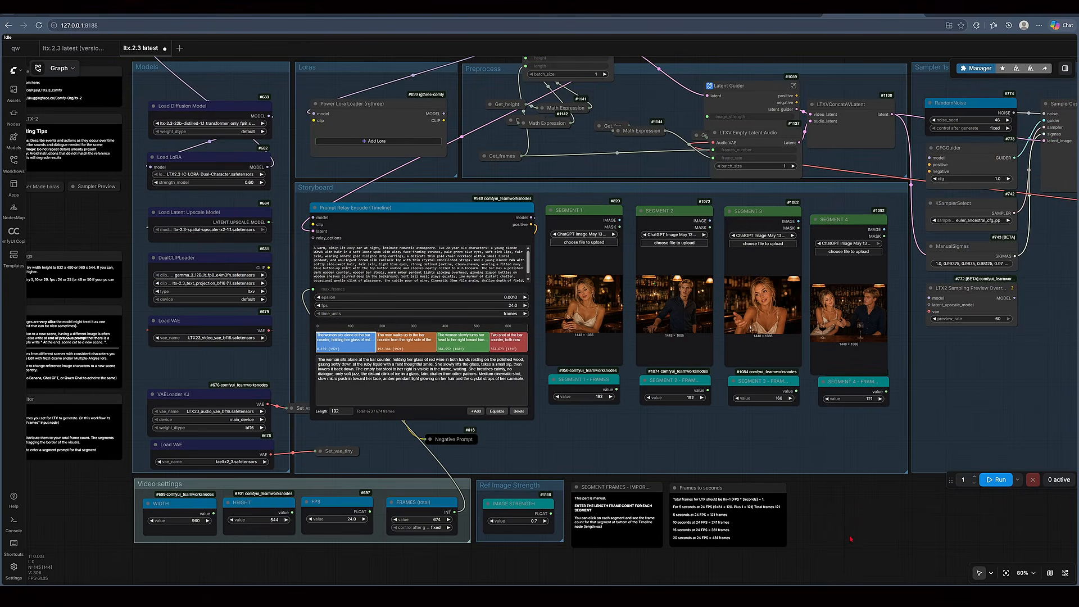
pyautogui.click(999, 480)
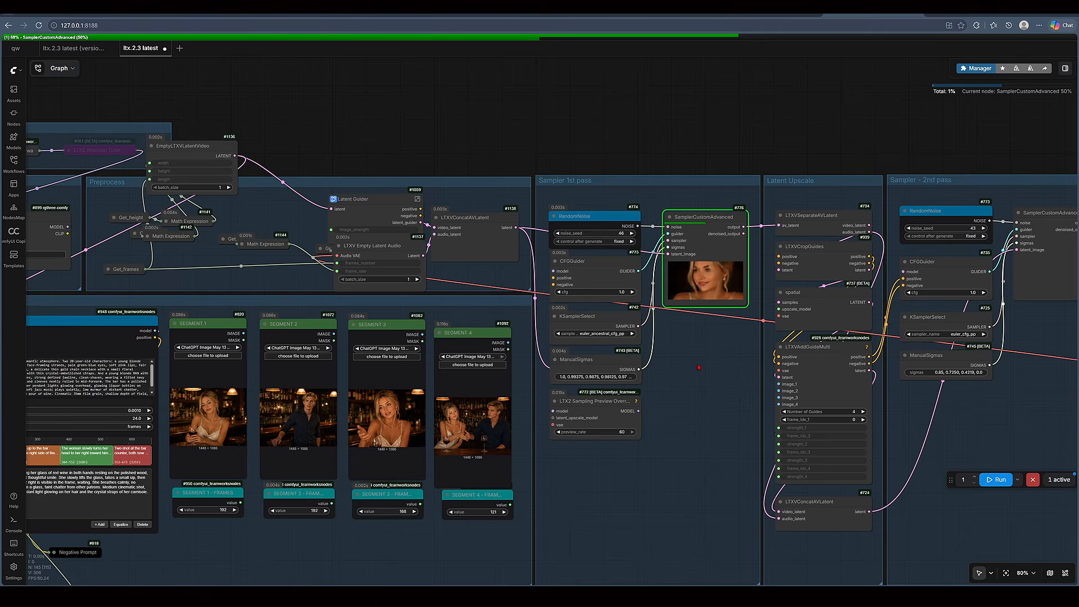
pyautogui.moveTo(637, 419); pyautogui.dragTo(606, 425)
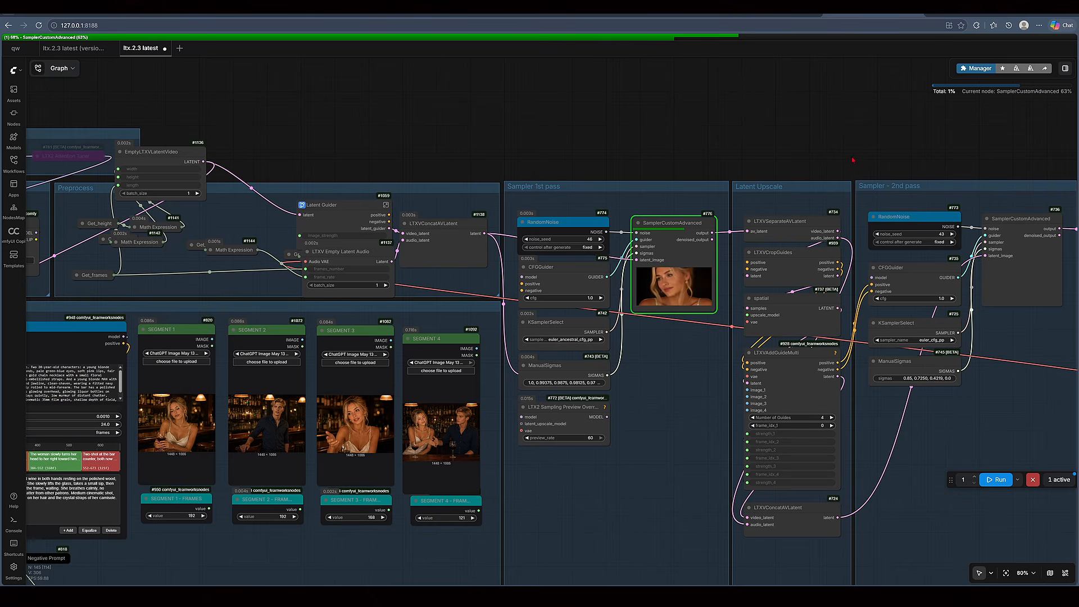
pyautogui.moveTo(853, 157); pyautogui.dragTo(740, 157)
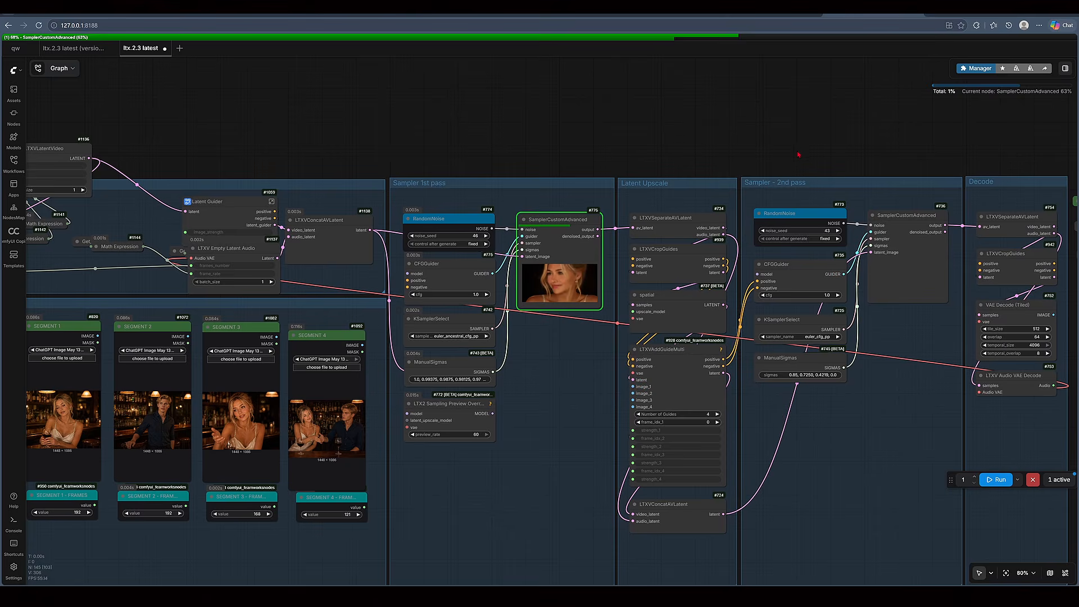
pyautogui.moveTo(802, 144); pyautogui.dragTo(773, 136)
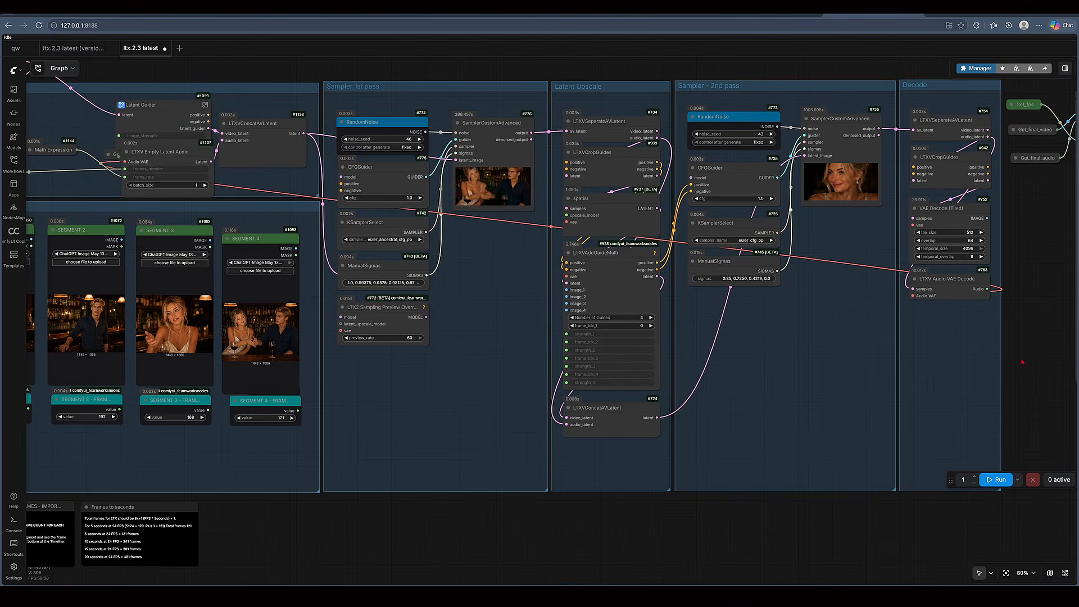
# - Inspect the generated bar-scene video in the Video Combine node at the end of the workflow
pyautogui.hscroll(7, 1022, 362)
pyautogui.scroll(1, 1022, 361)
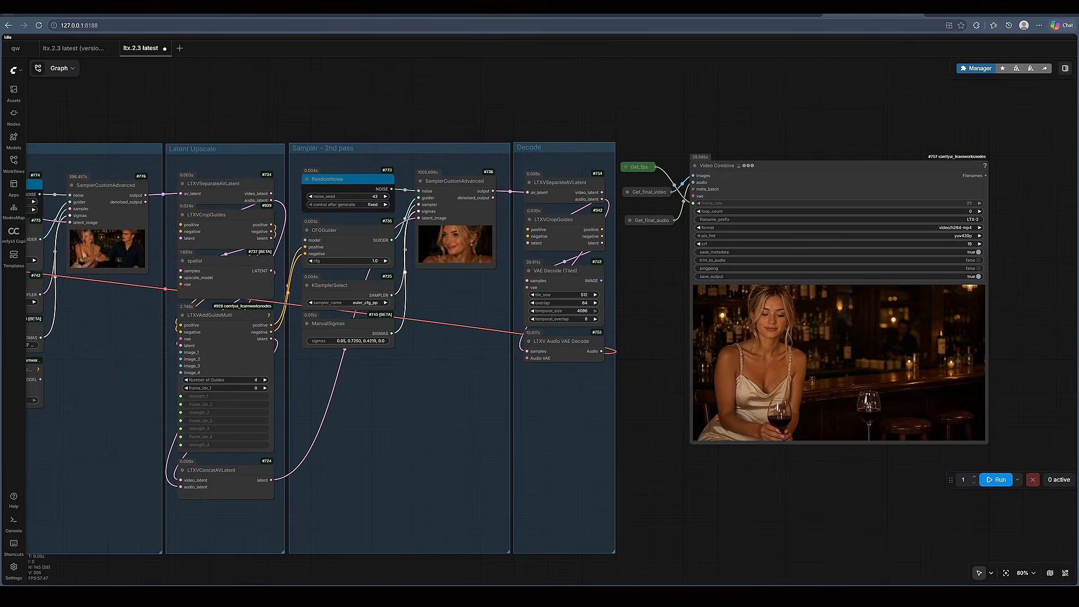
pyautogui.scroll(10, 1000, 425)
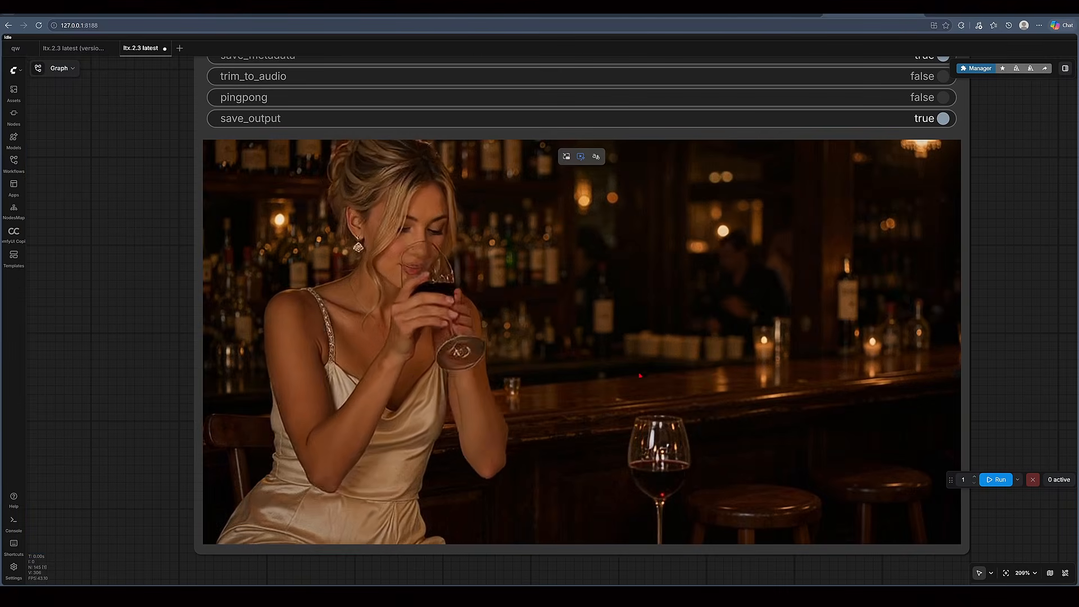
pyautogui.scroll(-2, 104, 447)
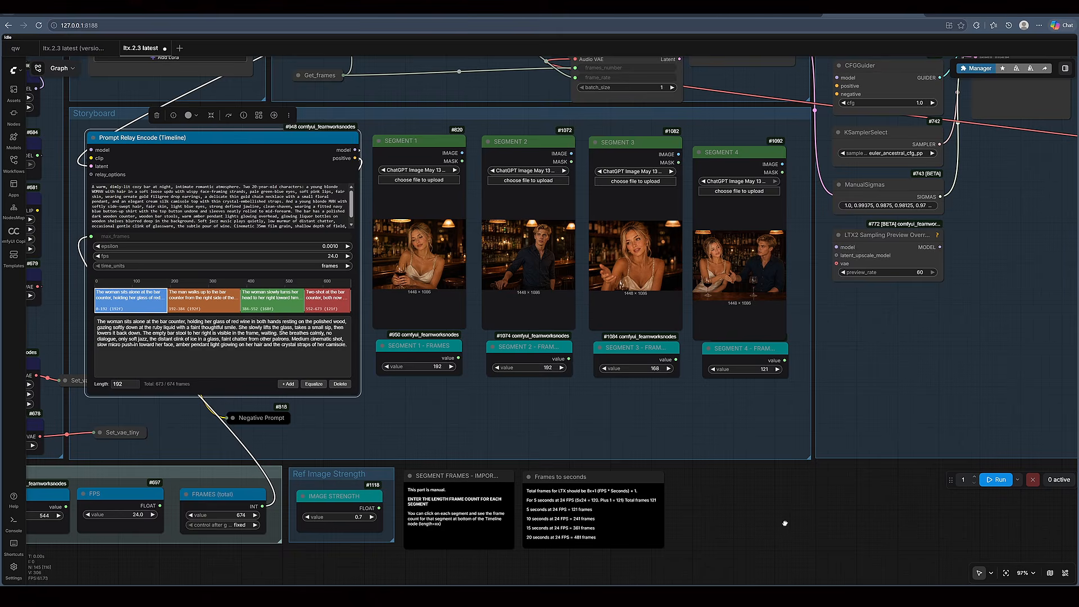
# - Replace the reference images with the May 13, 2026 files stamped 07_11_17 PM for Segment 2 and 07_16_40 PM for Segment 3
pyautogui.moveTo(786, 523); pyautogui.dragTo(830, 520)
pyautogui.moveTo(338, 562); pyautogui.dragTo(487, 560)
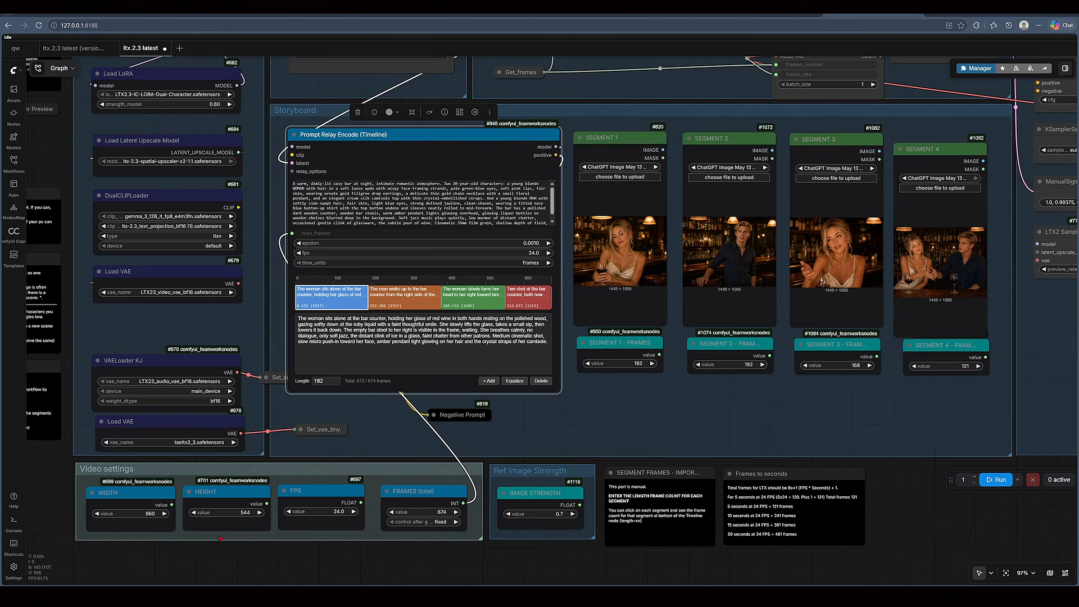
pyautogui.press('.')
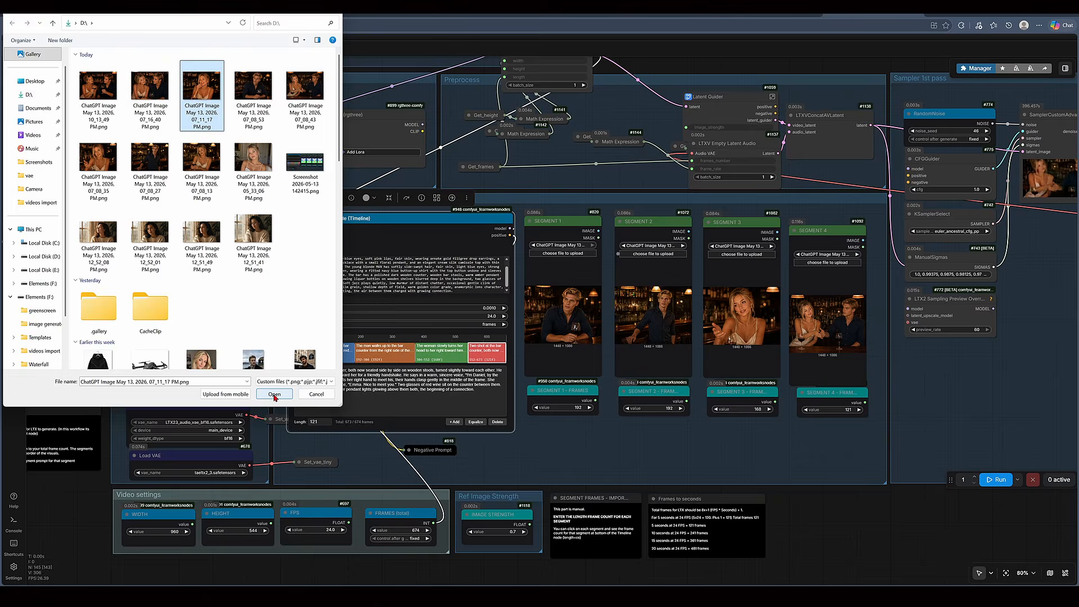
pyautogui.click(275, 395)
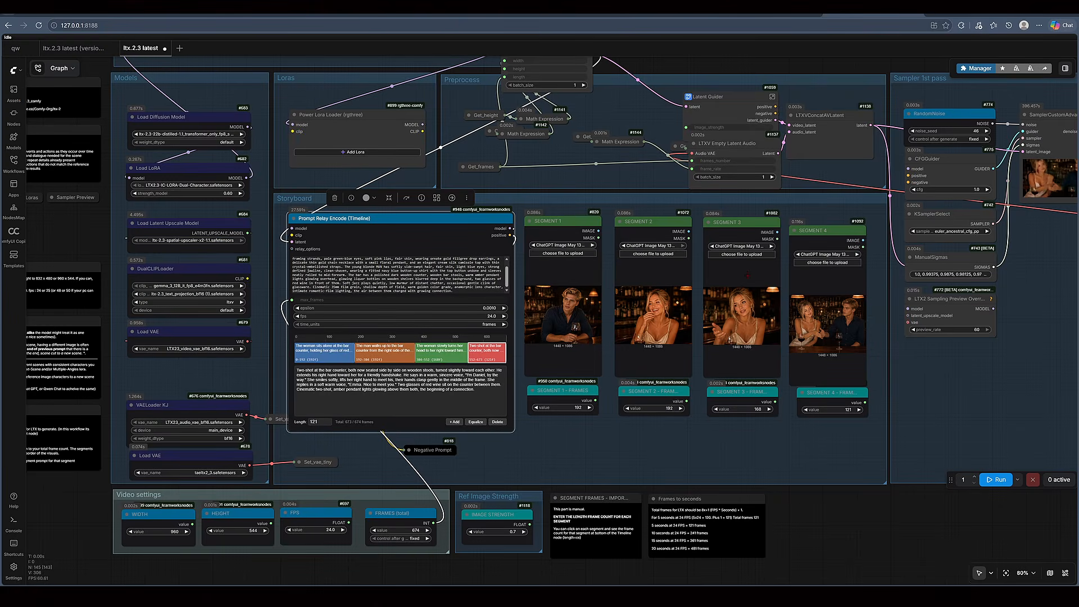
pyautogui.click(738, 254)
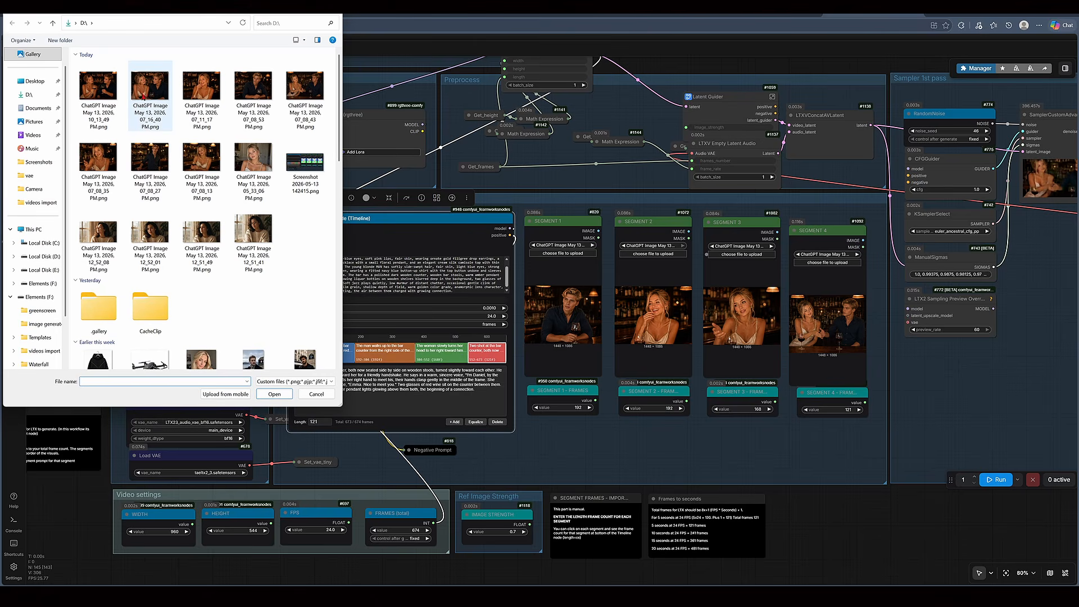
pyautogui.click(150, 90)
pyautogui.click(274, 394)
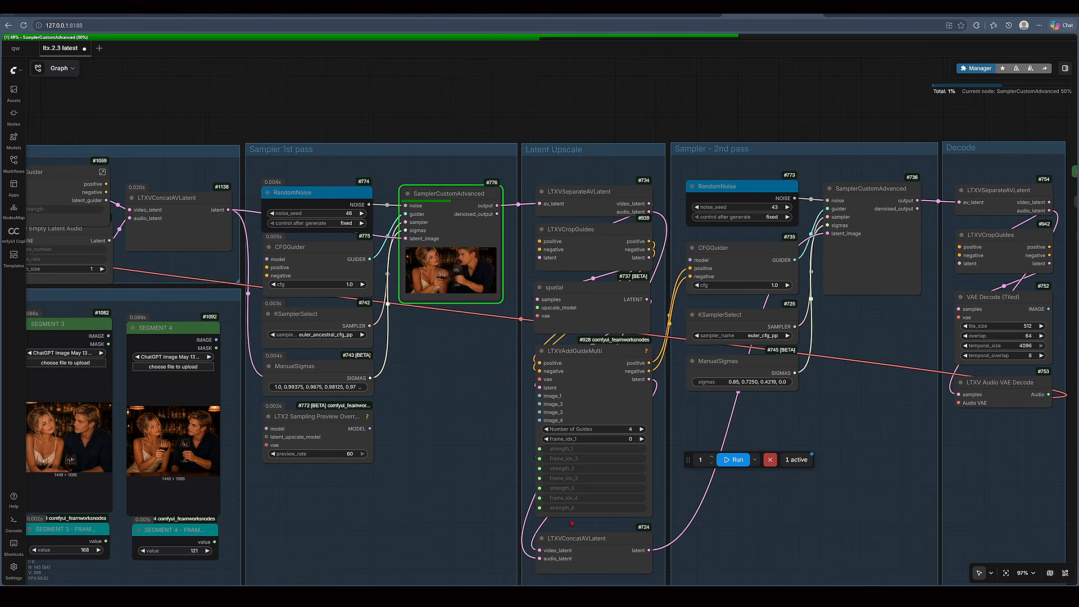
# - Check the previews of the first and second sampler passes while the workflow runs
pyautogui.scroll(-2, 943, 172)
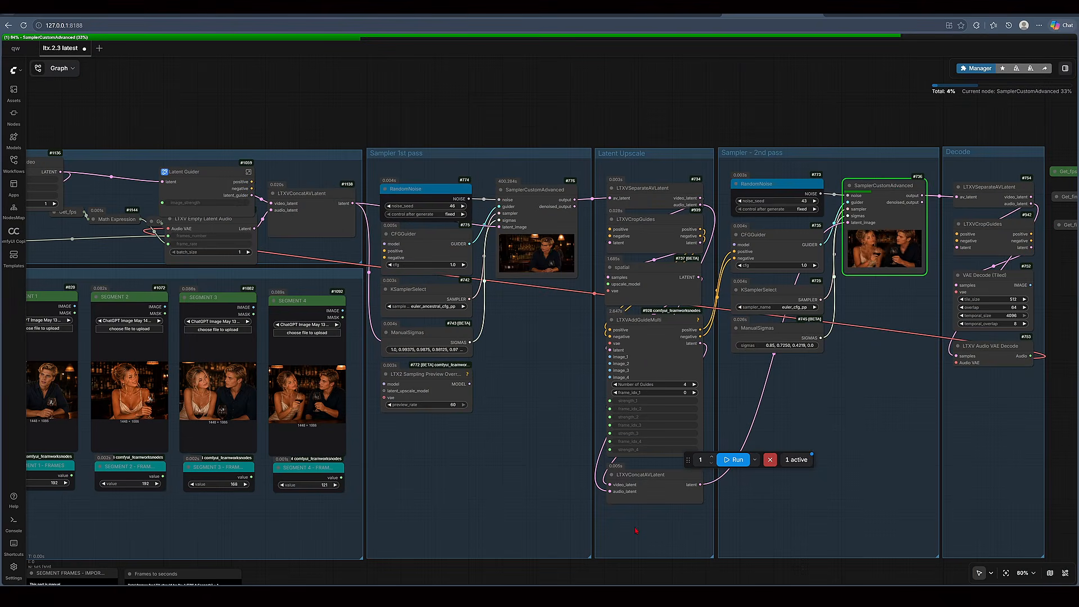
pyautogui.moveTo(865, 127); pyautogui.dragTo(821, 142)
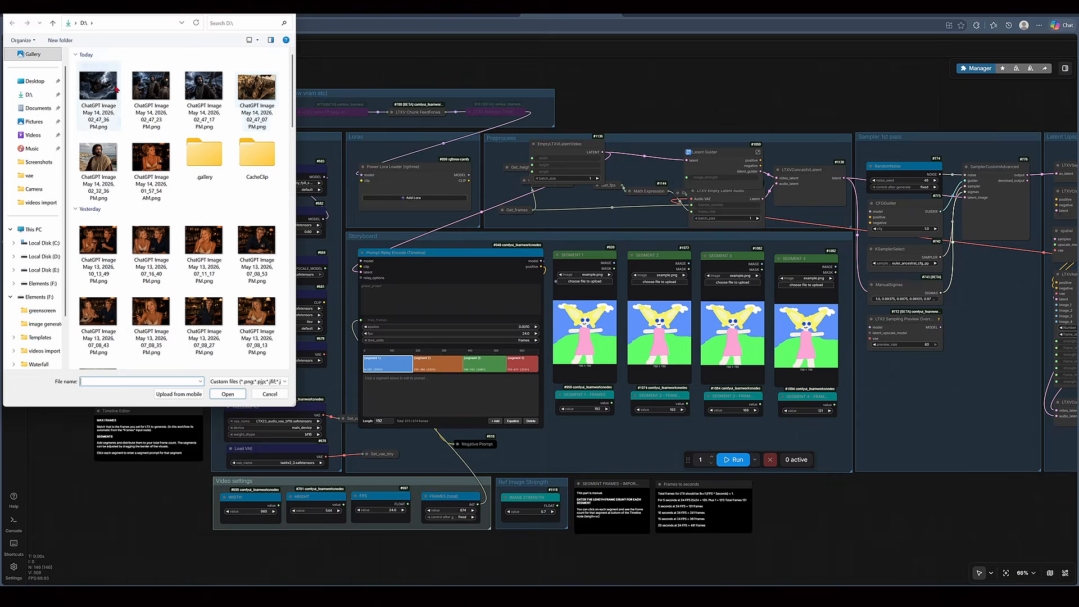
# - Load the ChatGPT images of May 14, 2026 stamped 02_32_36 PM into Segment 1 and 02_47_17 PM into Segment 2
pyautogui.doubleClick(98, 157)
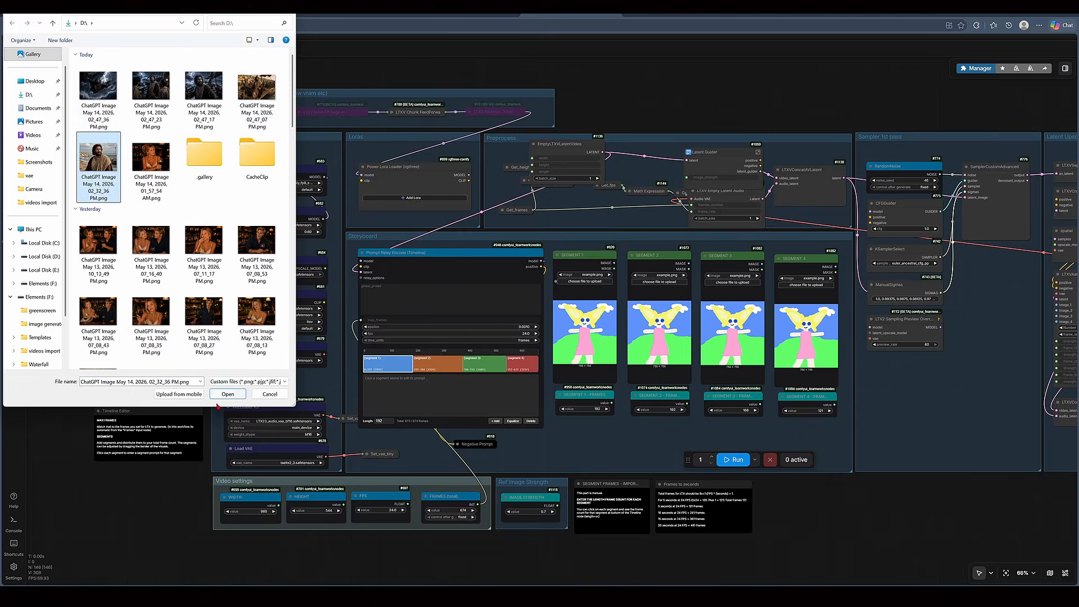
pyautogui.click(659, 282)
pyautogui.doubleClick(204, 90)
# - Load the May 14, 2026 image stamped 02_47_23 PM into Segment 3 and the stormy-sea image into Segment 4
pyautogui.click(732, 282)
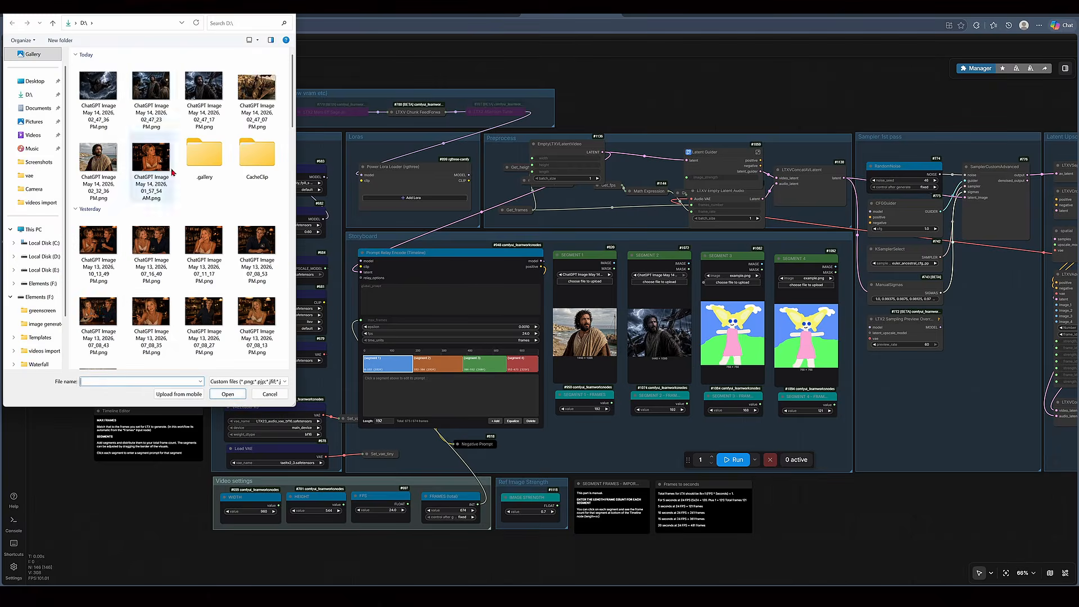
pyautogui.doubleClick(151, 90)
pyautogui.click(806, 285)
pyautogui.click(236, 393)
# - Paste the new scene's global prompt into the Prompt Relay Encode (Timeline) node
pyautogui.click(418, 302)
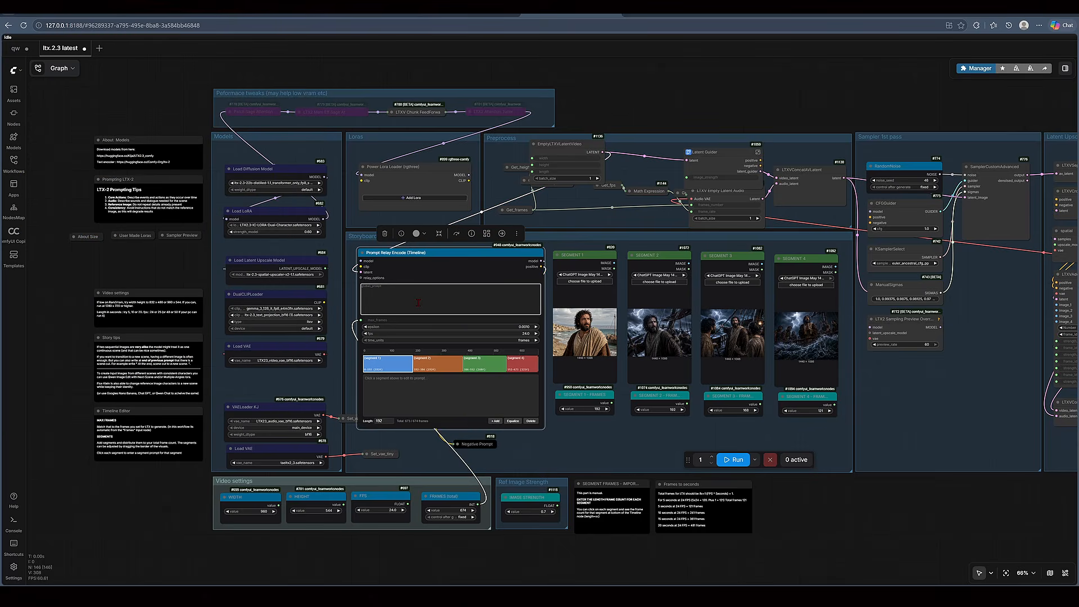
pyautogui.hotkey('ctrl', 'v')
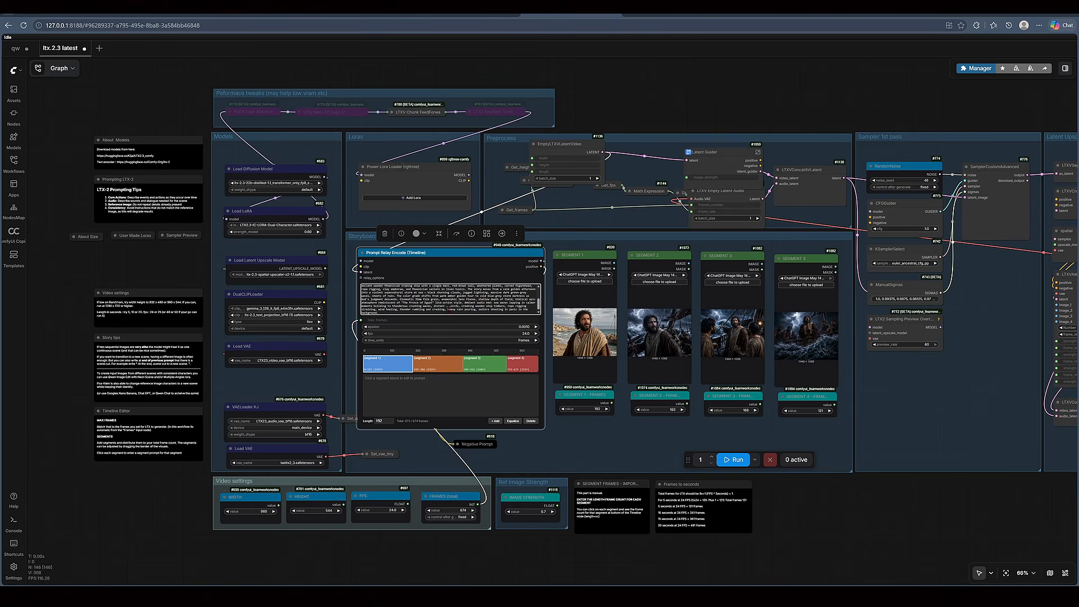
# - Add the Segment 1 prompt about Jonah boarding the Phoenician ship at Joppa and the Segment 2 prompt about the tilting deck in a tempest
pyautogui.scroll(5, 449, 298)
pyautogui.scroll(2, 667, 185)
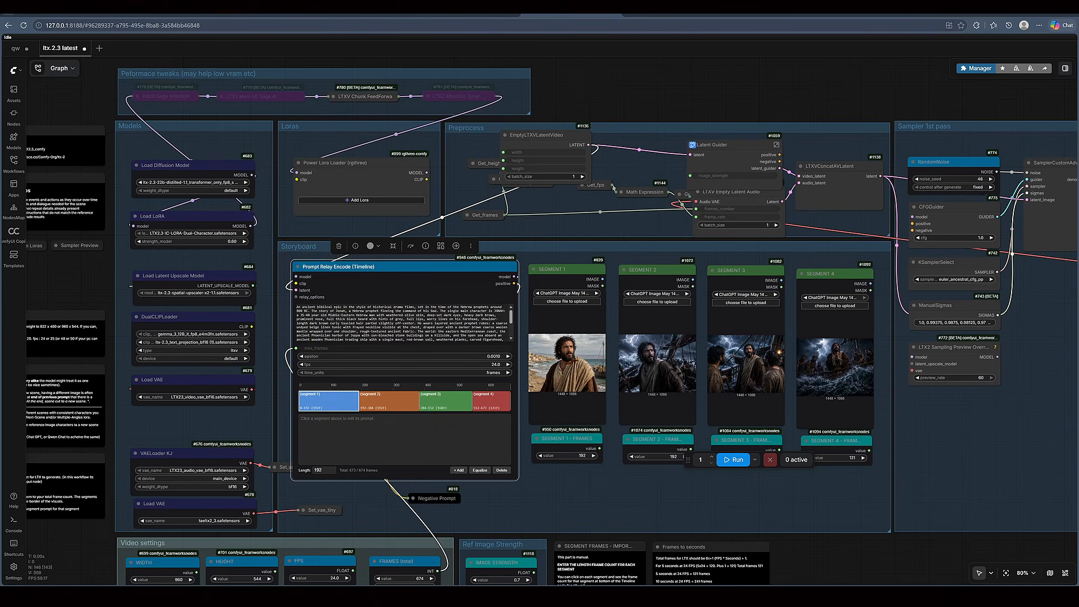
pyautogui.click(329, 400)
pyautogui.write('Jonah steps onto the wooden gangplank of the Phoenician ship docked at the harbor of Joppa in the late afternoon golden hour. He is mid-stride, one foot on the plank, and he slowly turns his head to glance back over his right shoulder toward the city behind him, his brow furrowing deeper, his lips pressing tight in guilt. He pulls his brown mantle tighter around his shoulder as if to hide himself, then turns his head forward again and continues onto the ship. He whispers under his breath in a low troubled Hebrew-accented English voice, "He will not find me there." Phoenician sailors load clay amphorae in the background. Medium cinematic shot, slow push-in toward his face. Warm amber golden hour light, long shadows. Ambient sound of calm sea waves lapping at the hull, seagulls crying overhead, the creak of wooden planks under his foot, distant murmur of sailors.')
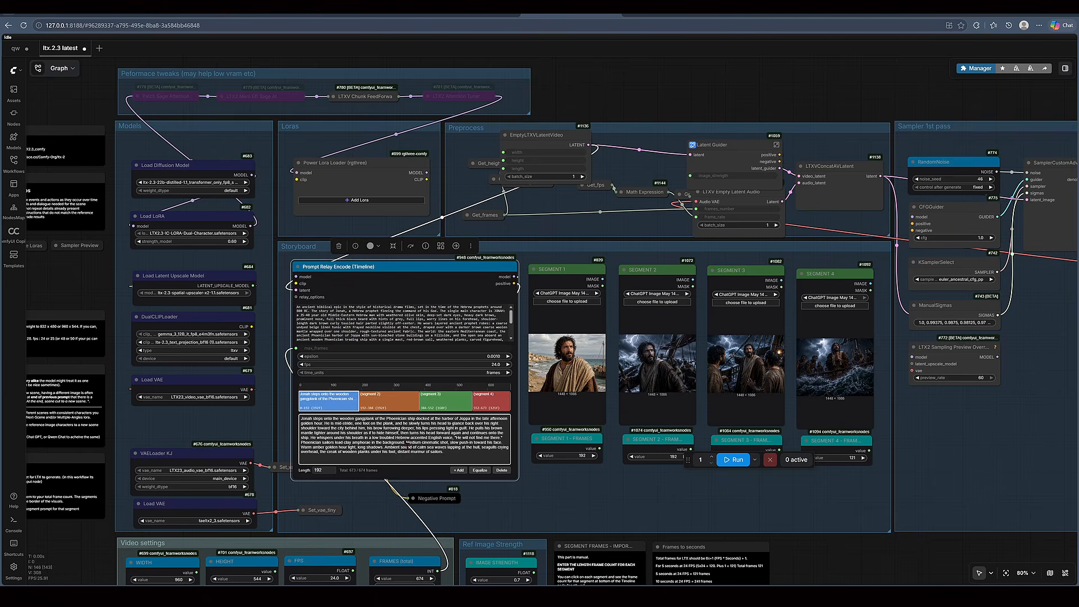
pyautogui.click(388, 399)
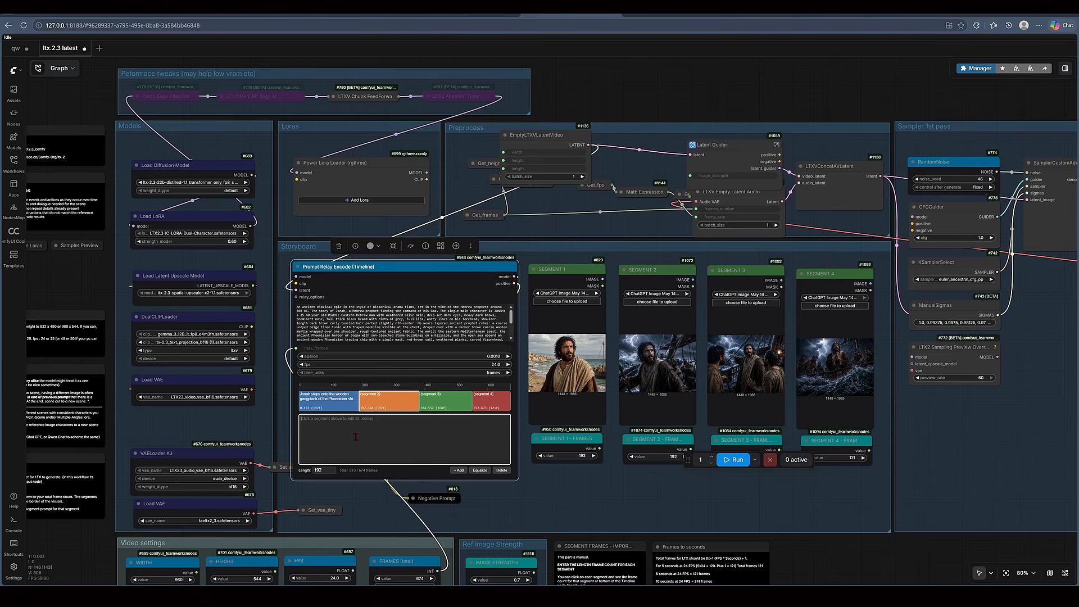
pyautogui.write('Jonah stands on the violently tilting deck of the Phoenician ship in the middle of a raging tempest at sea. The ship lurches hard to one side as a massive dark wave crashes over the railing behind him, white sea foam exploding into the frame. His soaked robes cling to his body, his wet hair clings to his forehead, rain pours down his face. He grips a thick rope with one hand to stay upright, and his face slowly twists from confusion into horror and dawning realization — his eyes widen, his mouth falls open. A jagged lightning bolt splits the black sky behind him, illuminating his face in a stark cold flash. He cries out in a desperate, broken Hebrew-accented English voice over the roar, "This storm... it is for me!" The mast cracks audibly, the torn red-brown sail flaps wildly. Medium cinematic shot. Cold blue-grey color grade with stark white lightning flashes. Thunderous crashing waves, deafening thunder cracks, howling wind, torrential rain, the splintering creak of wood, terrified sailors shouting in the background.')
# - Add the Segment 3 prompt about Jonah facing three soaked sailors and the Segment 4 prompt about sailors hurling him into the sea
pyautogui.click(447, 400)
pyautogui.write('Jonah stands on the storm-tossed deck facing three soaked Phoenician sailors in linen tunics gathered around him with anguished fearful expressions. The ship rocks violently. Jonah\'s face is heavy with shame and acceptance, his eyes wet with both rain and tears. He slowly raises his right hand and points behind him toward the raging black sea, his palm open in surrender. He speaks to the sailors in a broken sorrowful Hebrew-accented English voice, voice cracking with grief, "Throw me into the sea... and it will become calm. The storm is my doing." The sailors look at each other in horror, one shakes his head, another grips a rope tightly, unwilling. Lightning flashes overhead casting cold blue light across all their faces. A single warm flickering ship lantern swings wildly on a chain in the background. Medium cinematic shot. Cold blue-grey storm tones cut by warm lantern flicker. Crashing waves, rolling thunder, pouring rain, the swinging creak of the lantern chain, the desperate breathing of the sailors.')
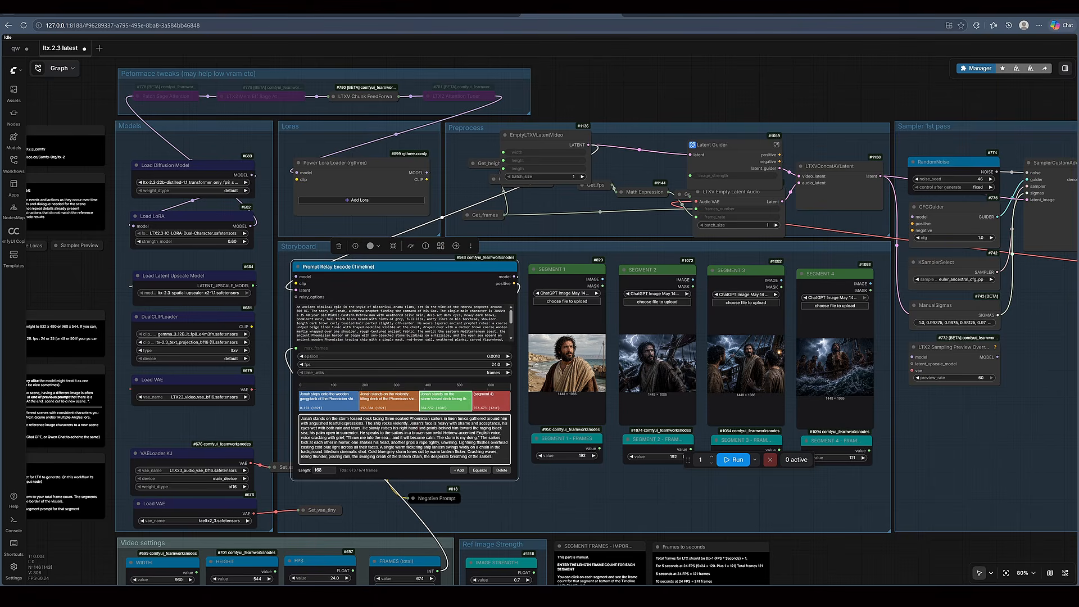
pyautogui.click(491, 400)
pyautogui.hotkey('ctrl', 'v')
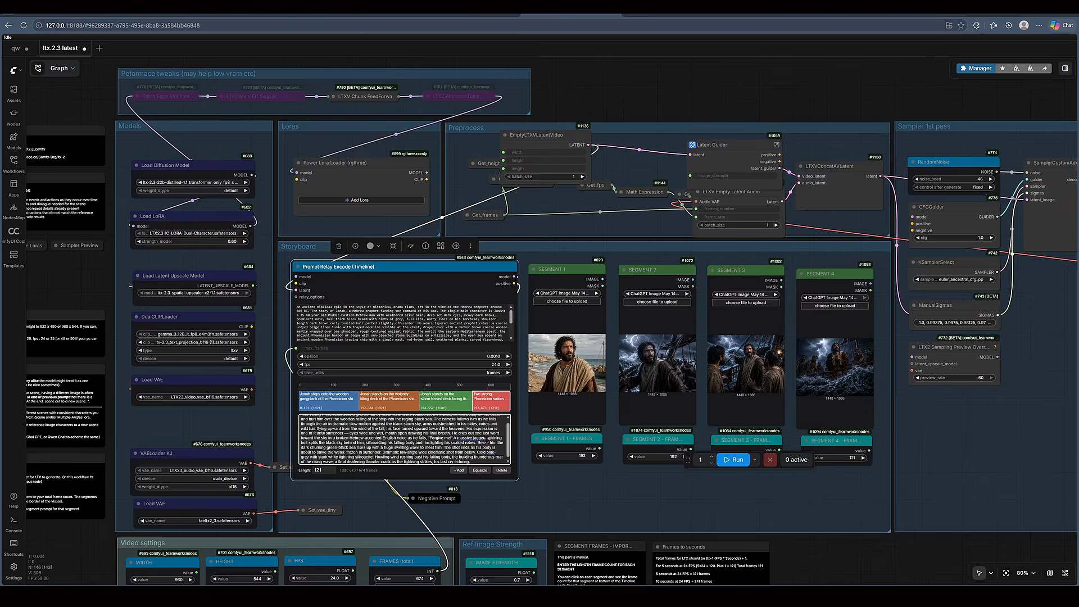
# - Run the workflow for the Jonah scene and play the resulting video in the Video Combine node
pyautogui.moveTo(770, 501); pyautogui.dragTo(732, 465)
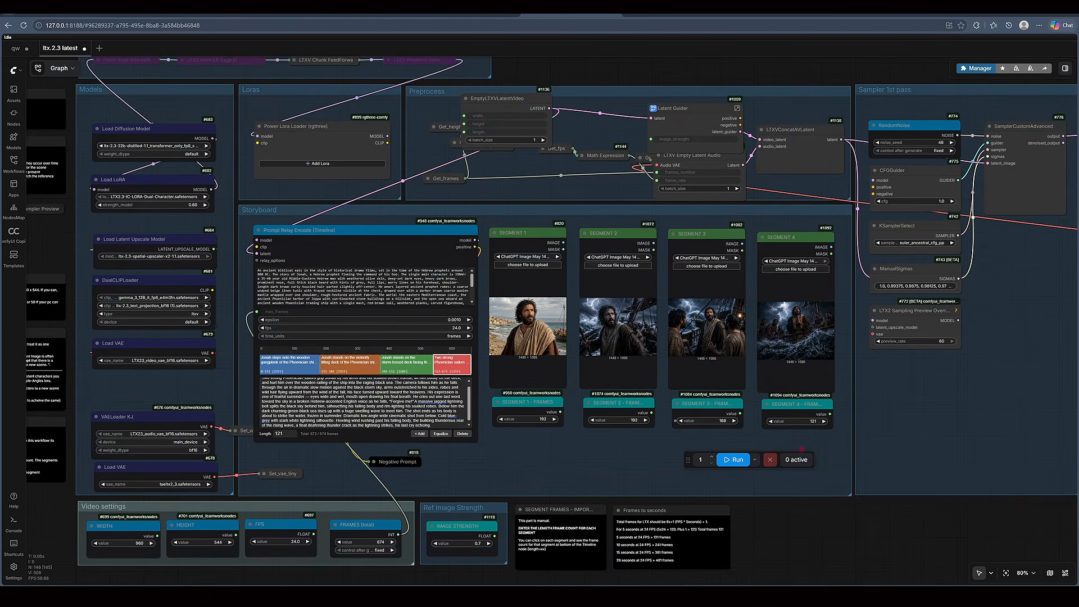
pyautogui.click(732, 462)
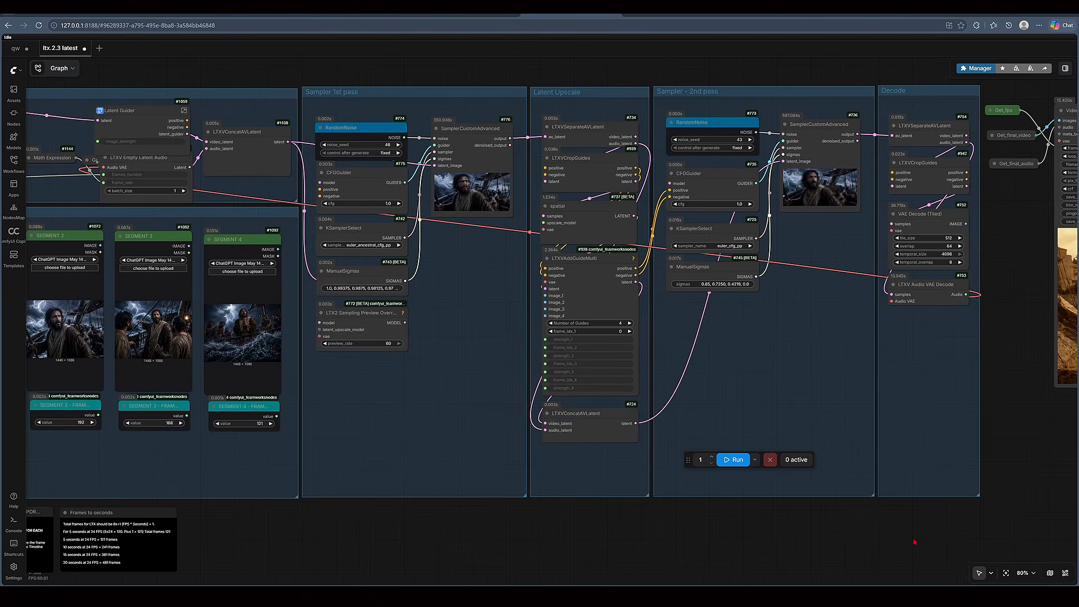
pyautogui.hscroll(10, 914, 542)
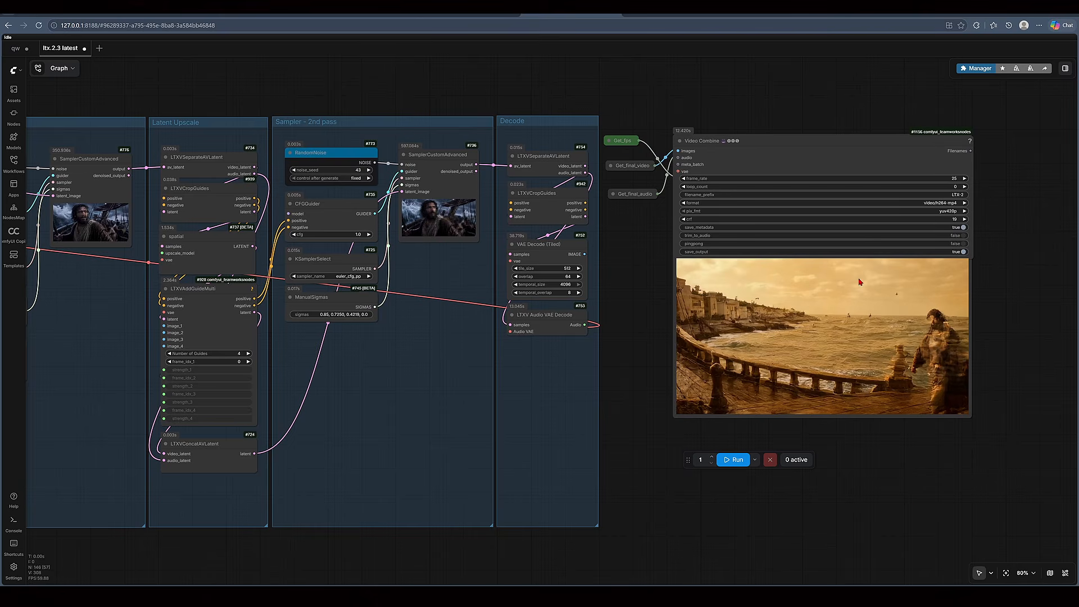
pyautogui.scroll(3, 1017, 330)
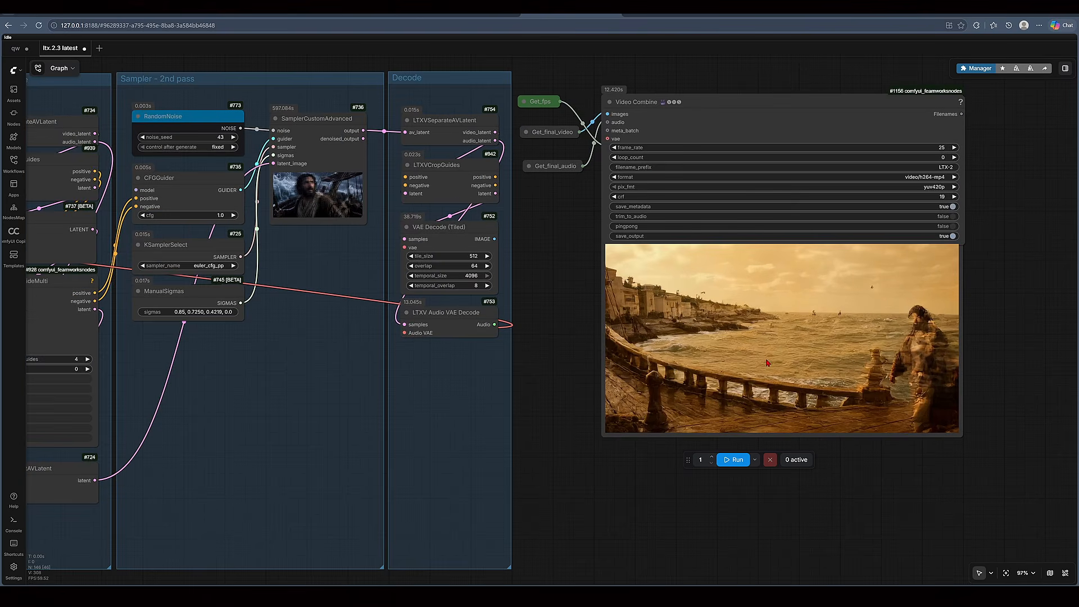
pyautogui.click(854, 374)
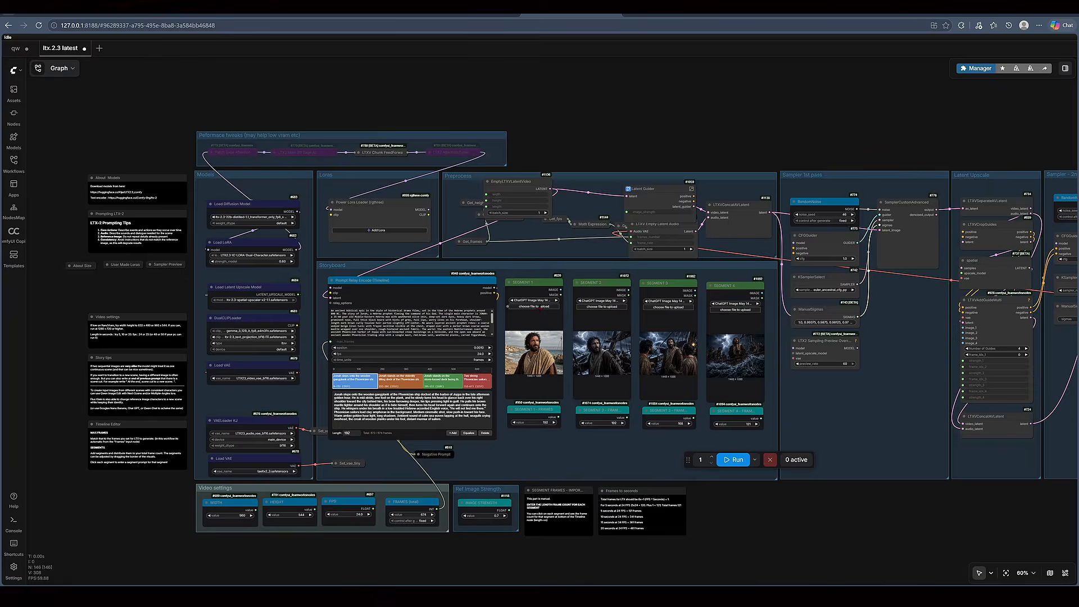
# - Load the May 14, 2026 images stamped 05_10_42, 05_11_32, 05_11_44 and 05_16_56 PM into Segments 1 to 4 in that order
pyautogui.click(257, 96)
pyautogui.click(229, 394)
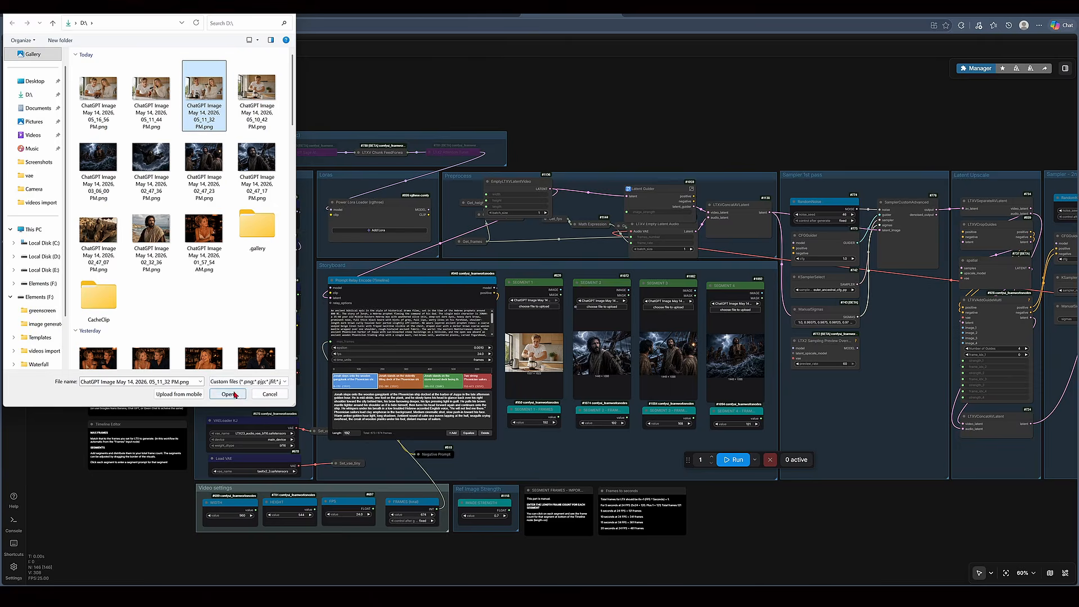
pyautogui.click(234, 395)
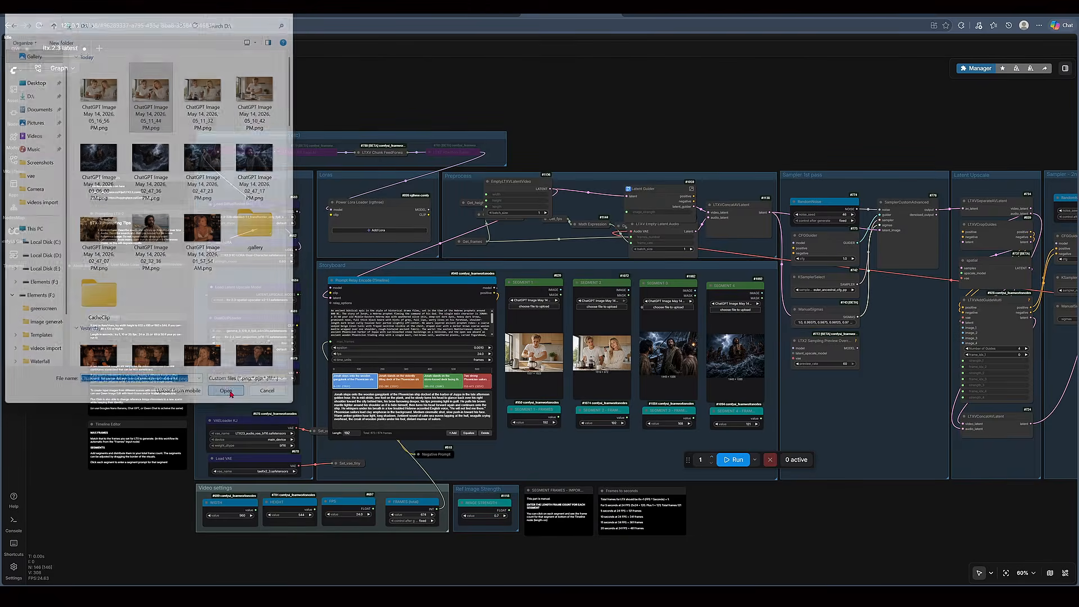
pyautogui.click(229, 395)
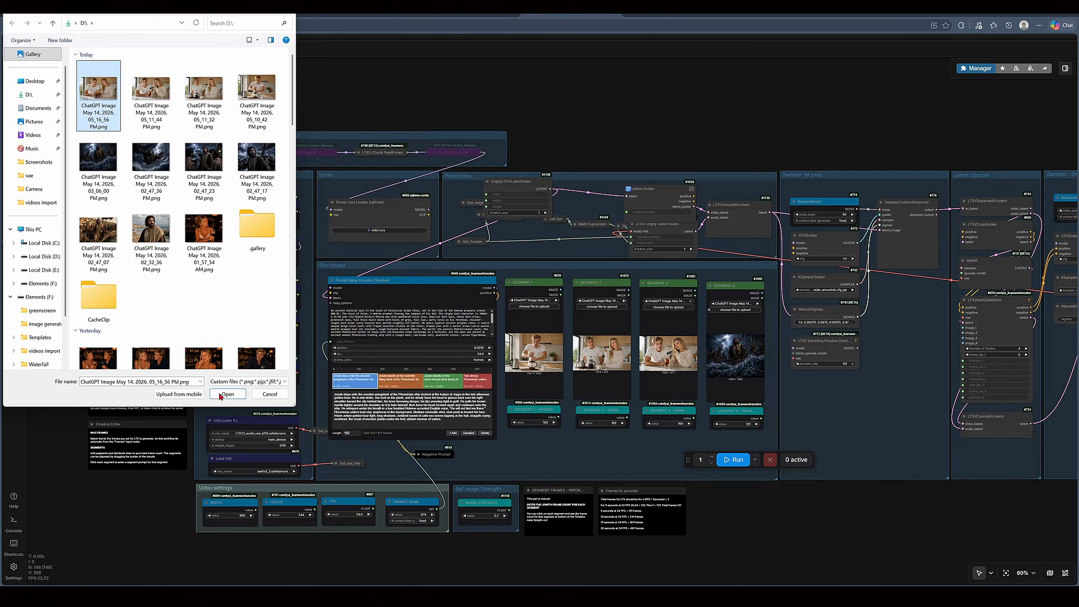
pyautogui.click(228, 394)
# - Replace the Segment 1 prompt with the man struggling with a French press and the Segment 2 prompt with the woman walking into the kitchen
pyautogui.scroll(2, 778, 163)
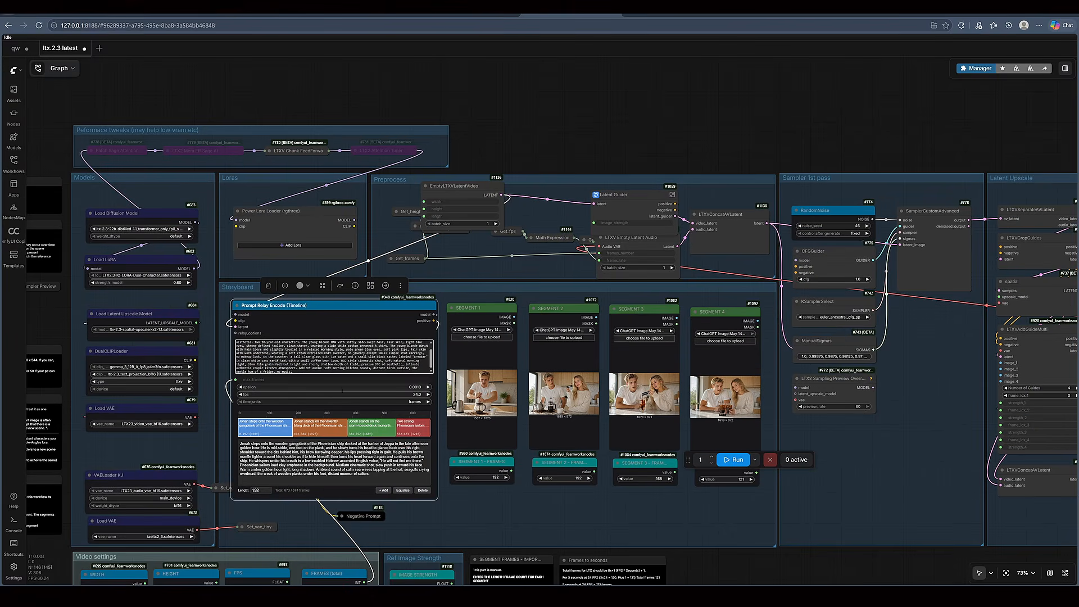
pyautogui.click(259, 444)
pyautogui.hotkey('ctrl', 'a')
pyautogui.write('The man is hunched over the white marble kitchen counter, frustrated, trying to push down the plunger of a French press that\'s clearly clogged. Coffee grounds are scattered all over the counter, an empty kettle steams beside him, a white mug sits empty. He grunts in frustration, pushes harder, and the plunger jerks — splashing dark coffee onto his t-shirt. He freezes, looks down at the stain, and groans softly, "...oh come on." Medium shot, soft morning daylight from the window on the left, his face caught between annoyance and defeat, the kitchen mess clearly visible.')
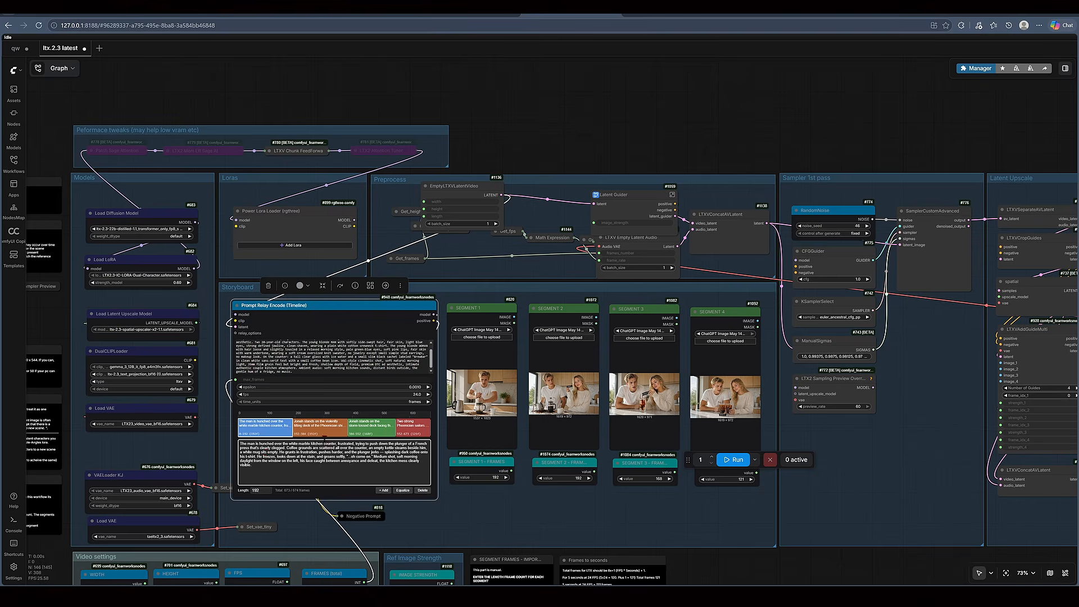
pyautogui.click(324, 435)
pyautogui.hotkey('ctrl', 'a')
pyautogui.hotkey('ctrl', 'v')
# - Replace the Segment 3 prompt with the close-up at the counter and the Segment 4 prompt with the cinematic two-shot at the kitchen counter
pyautogui.click(365, 430)
pyautogui.hotkey('ctrl', 'a')
pyautogui.press('BackSpace')
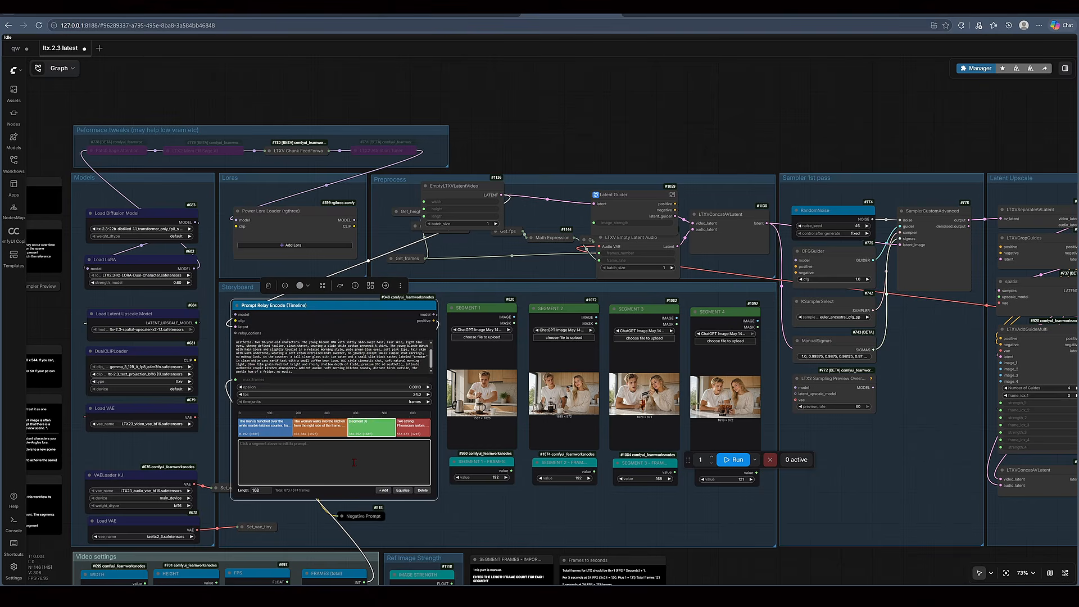
pyautogui.hotkey('ctrl', 'v')
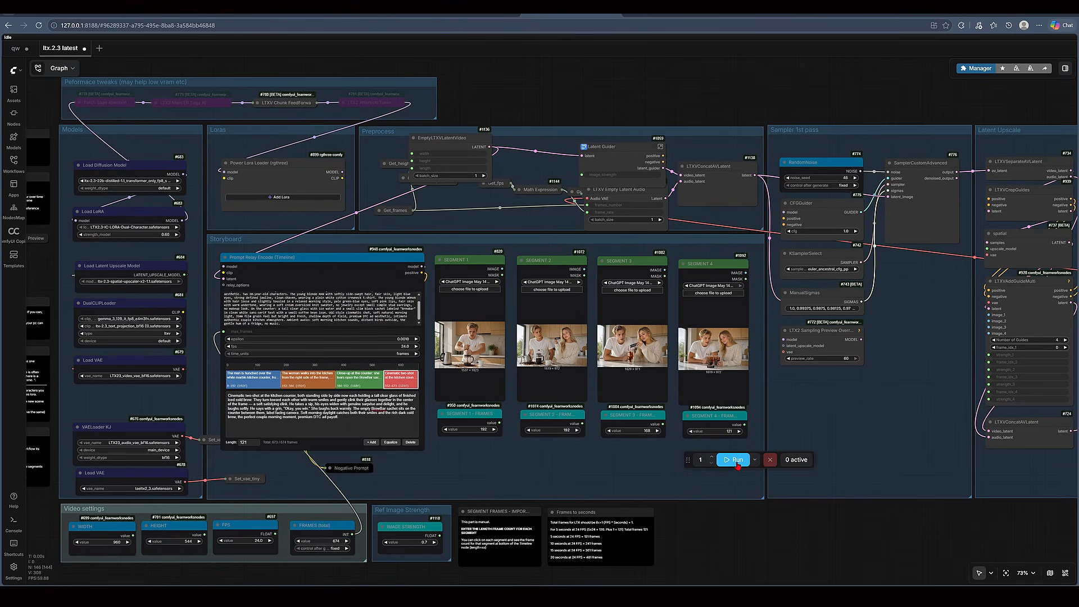
# - Run the workflow for the kitchen coffee scene and review the generated video in the Video Combine node
pyautogui.click(737, 460)
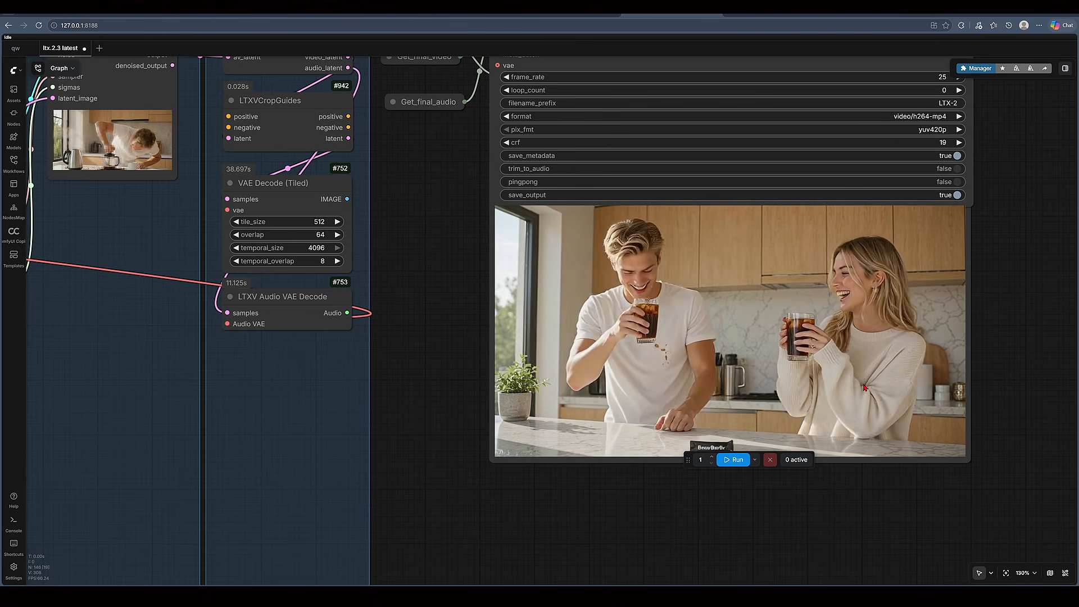
pyautogui.scroll(-1, 864, 387)
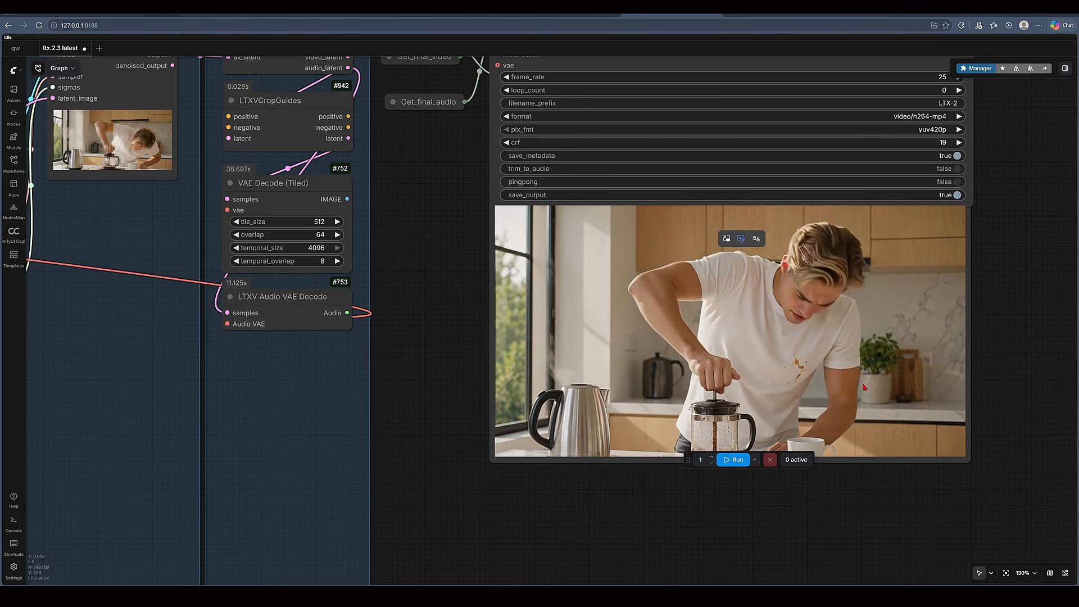